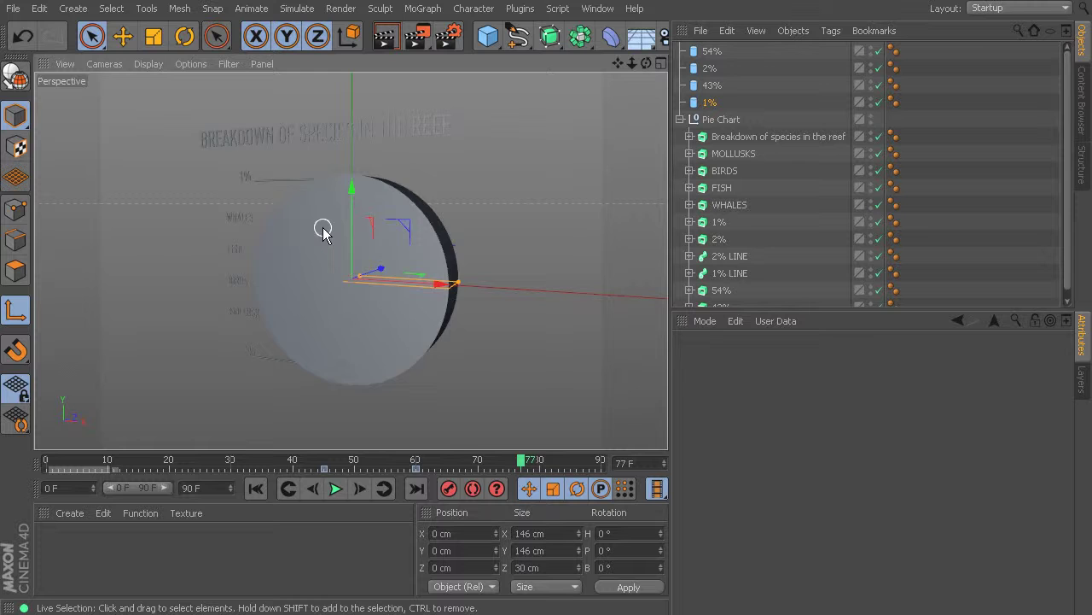
Step: Try scaling the 43% cylinder to 1.5 on the X, Y and Z axes
left_click(319, 227)
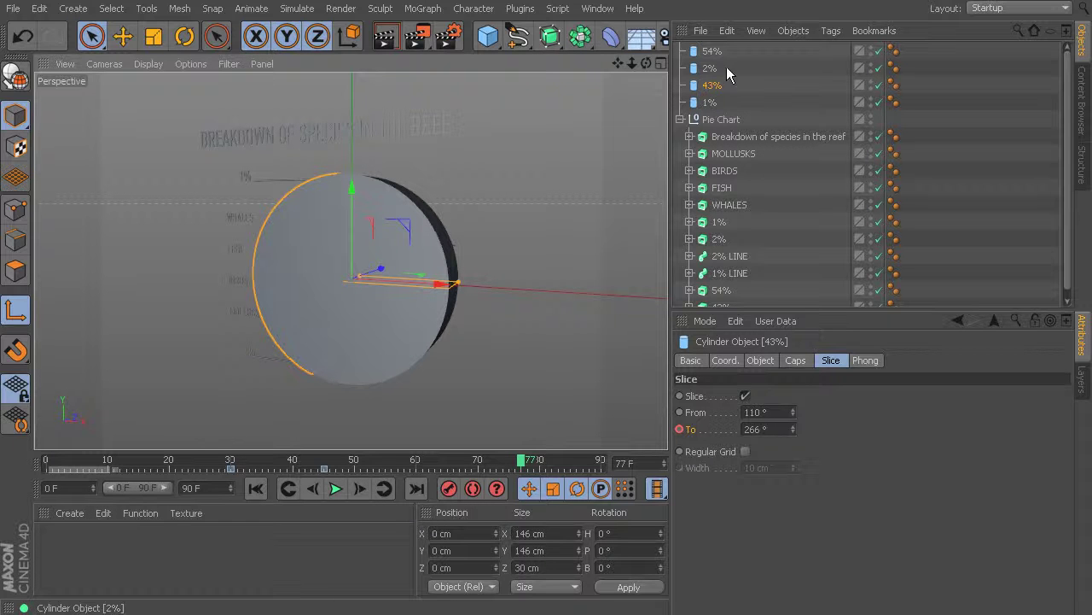
left_click(724, 360)
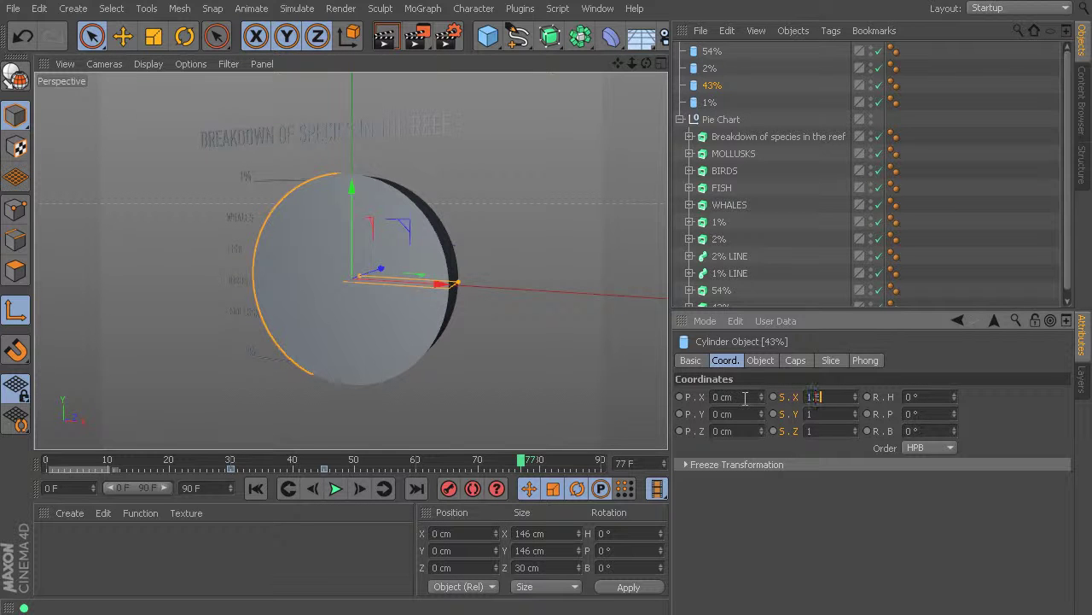
key("Return")
left_click(839, 413)
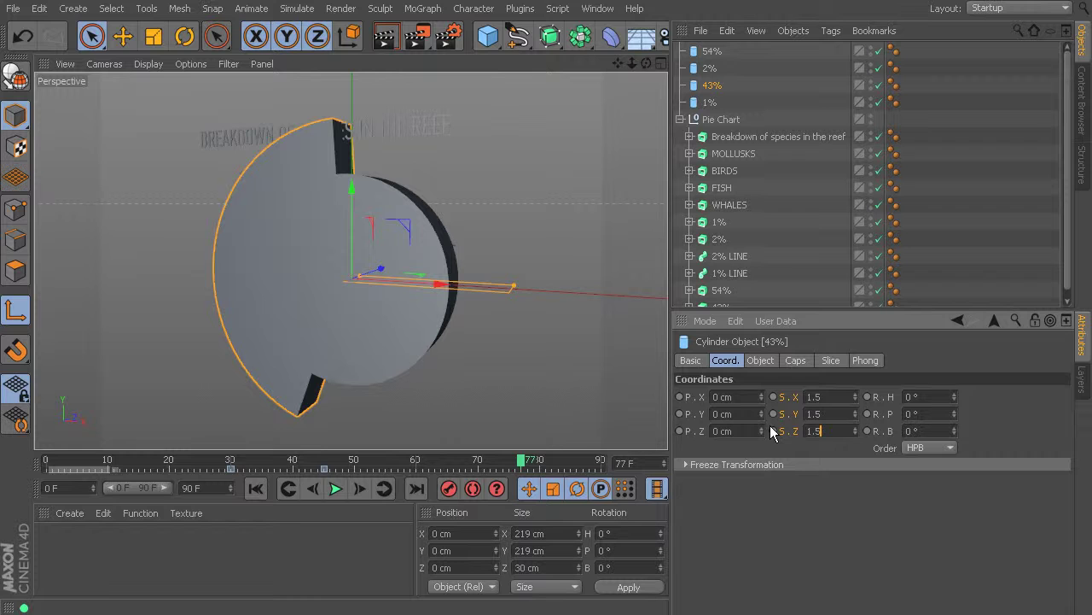
key("Return")
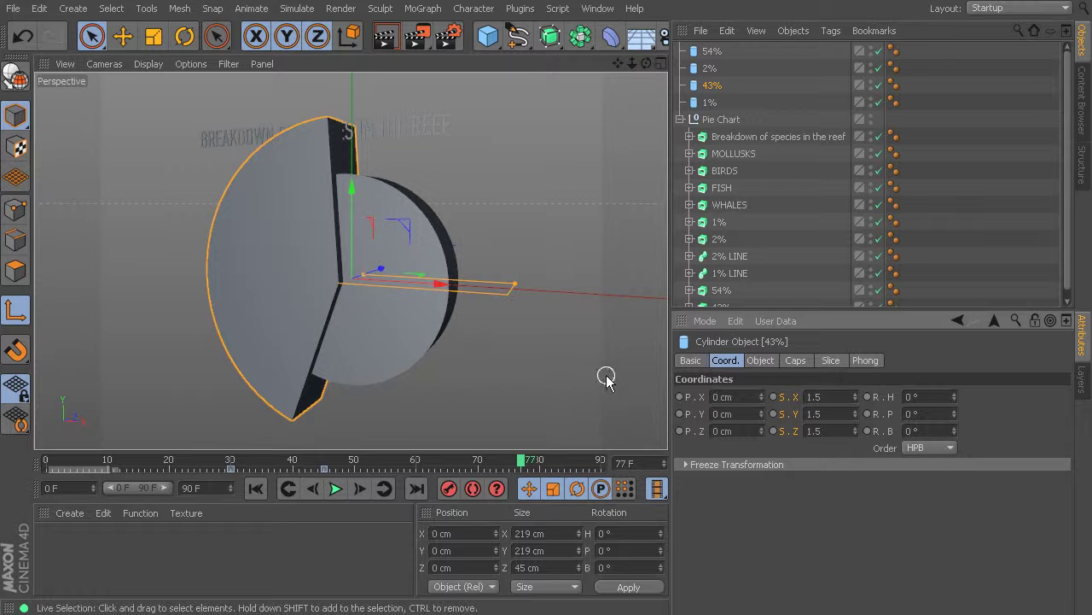
left_click_drag(579, 329, 201, 241, "alt")
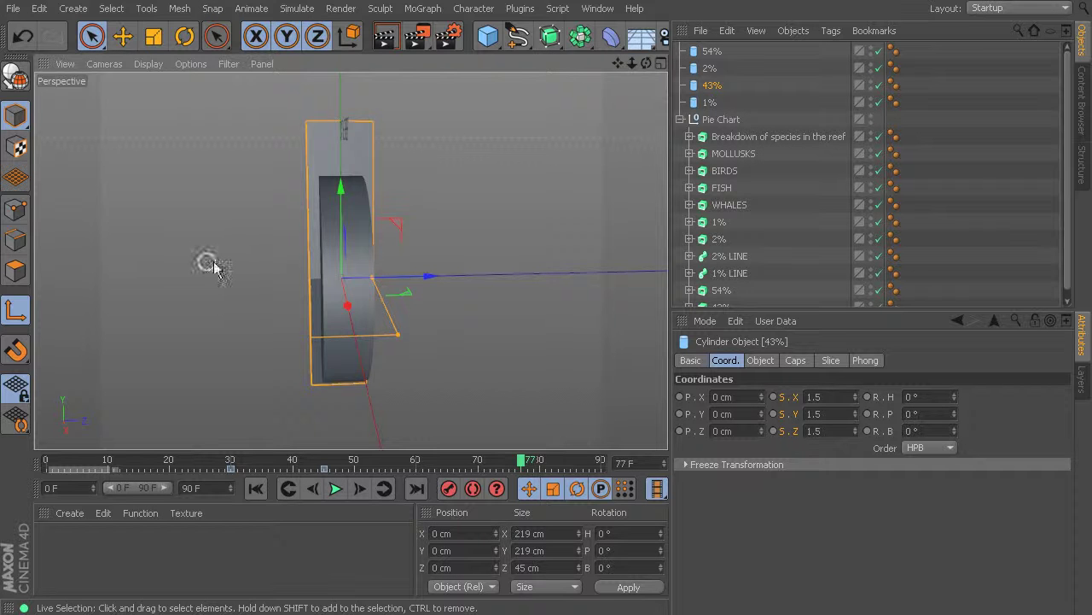
left_click_drag(363, 267, 512, 256, "alt")
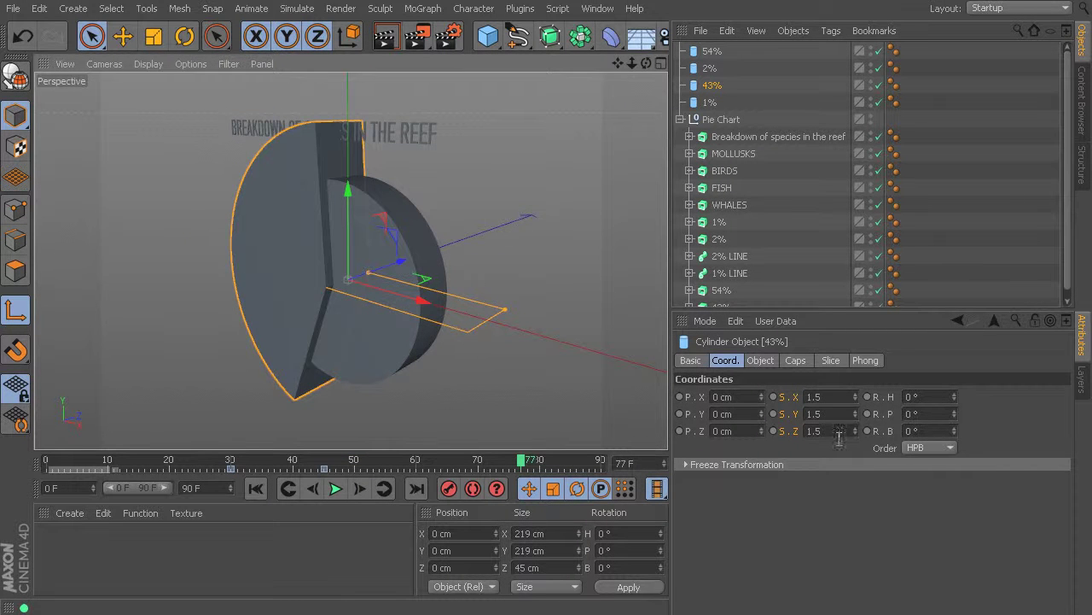
Step: Reset the 43% cylinder's X, Y and Z scale to 1
left_click_drag(837, 431, 806, 415)
type("1")
key("Return")
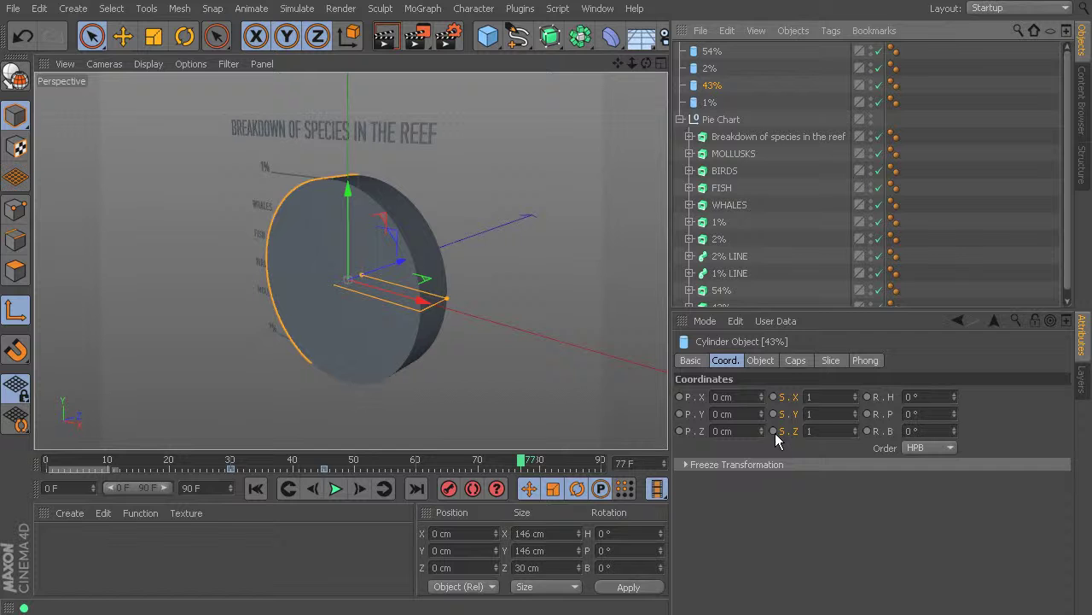
Step: Set the 43% cylinder's radius to 75 cm and its height to 35 cm
left_click(770, 360)
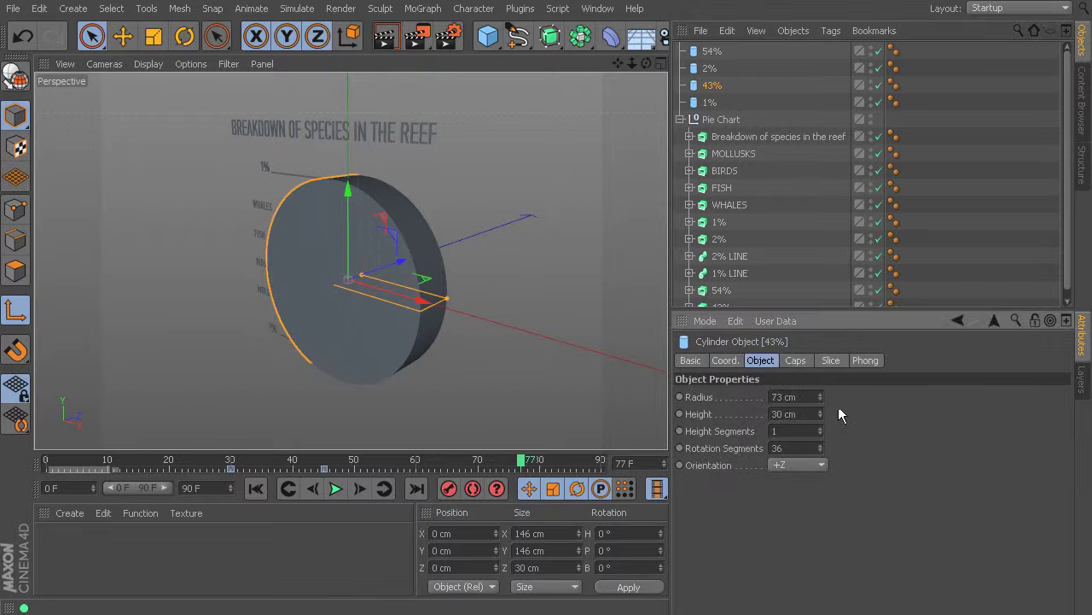
left_click_drag(265, 165, 427, 176, "alt")
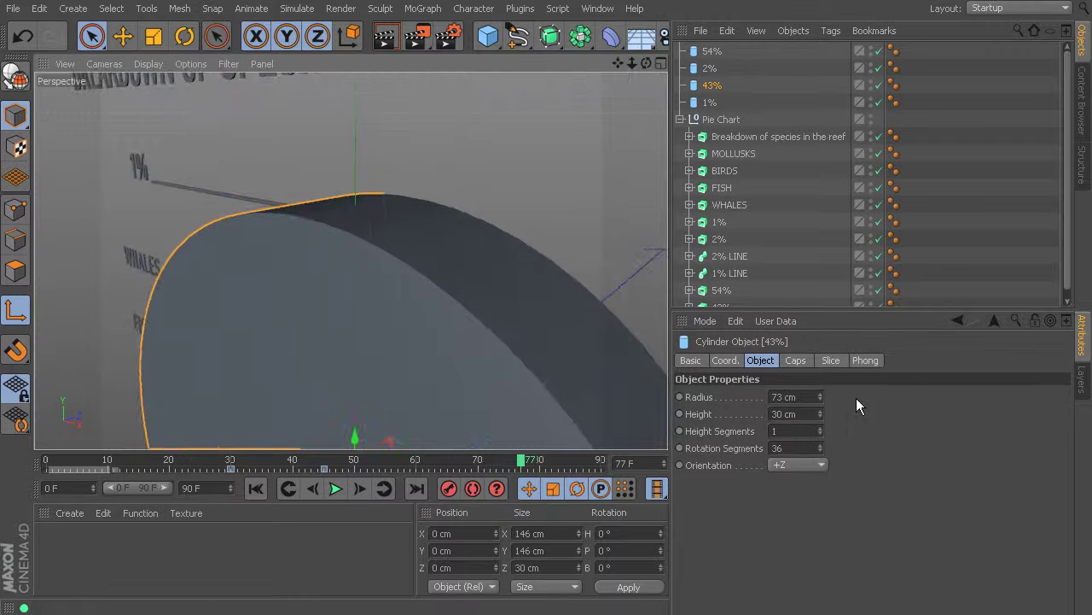
left_click(821, 393)
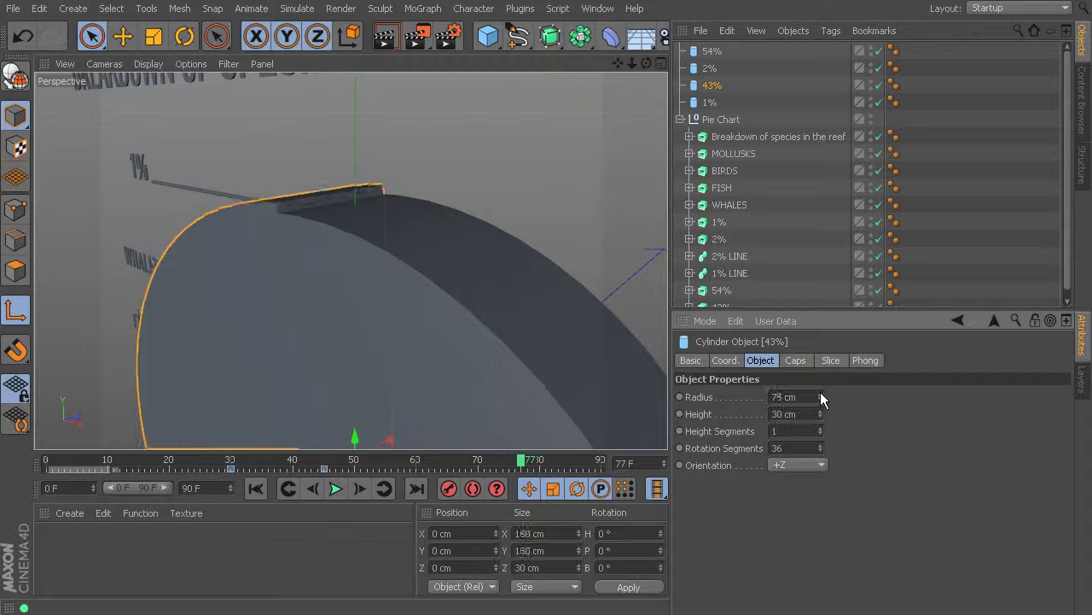
left_click(820, 394)
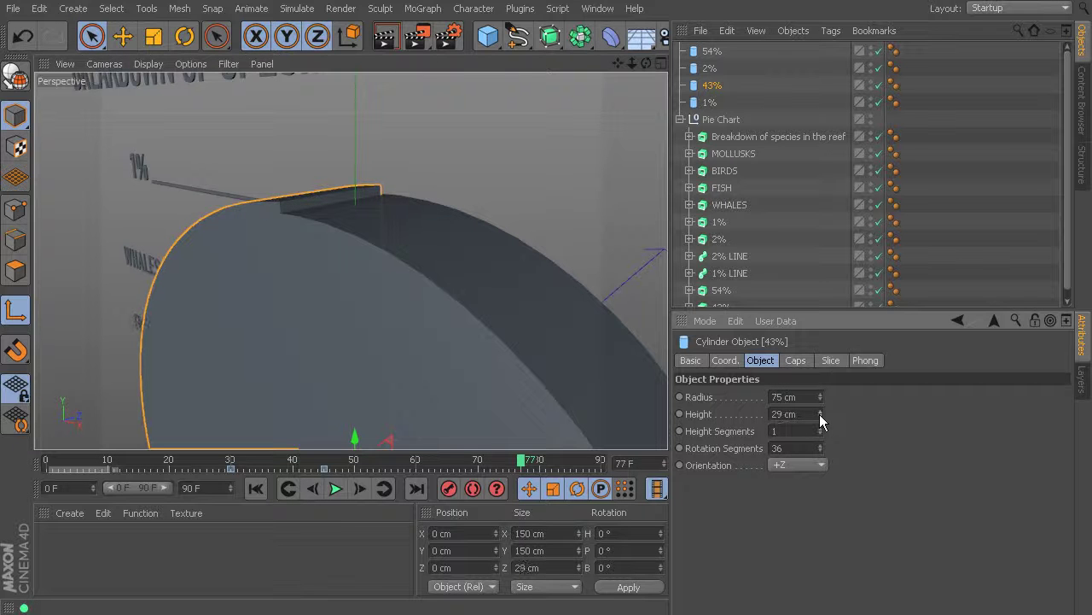
left_click(819, 410)
left_click(819, 411)
left_click(820, 411)
left_click(820, 411)
left_click(820, 410)
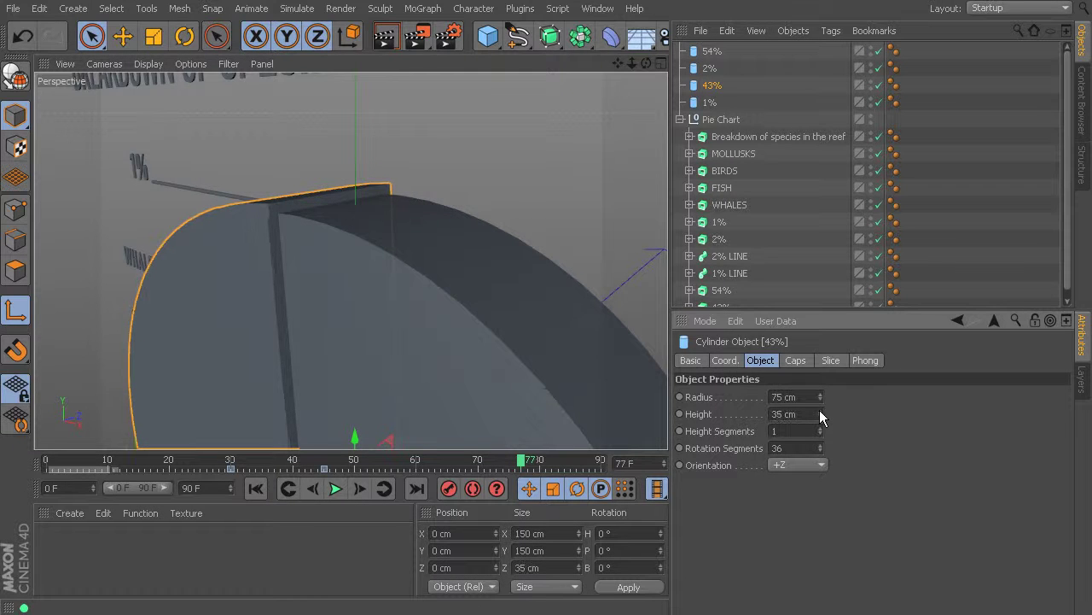
Step: Set the 54% cylinder's radius to 71 cm and its height to 26 cm
left_click_drag(438, 225, 483, 183, "alt")
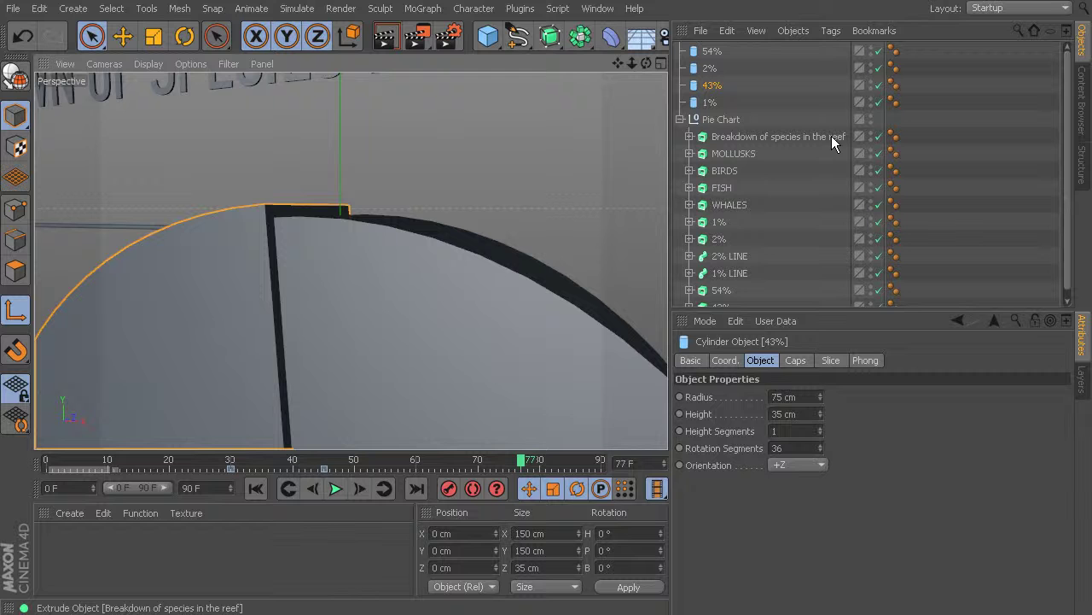
left_click(710, 52)
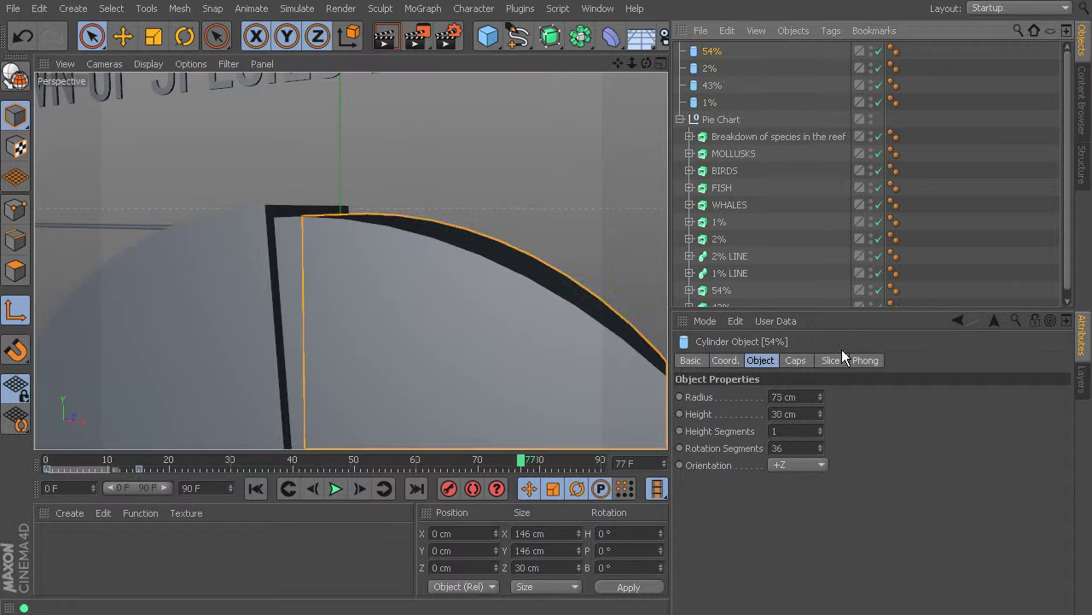
left_click(821, 394)
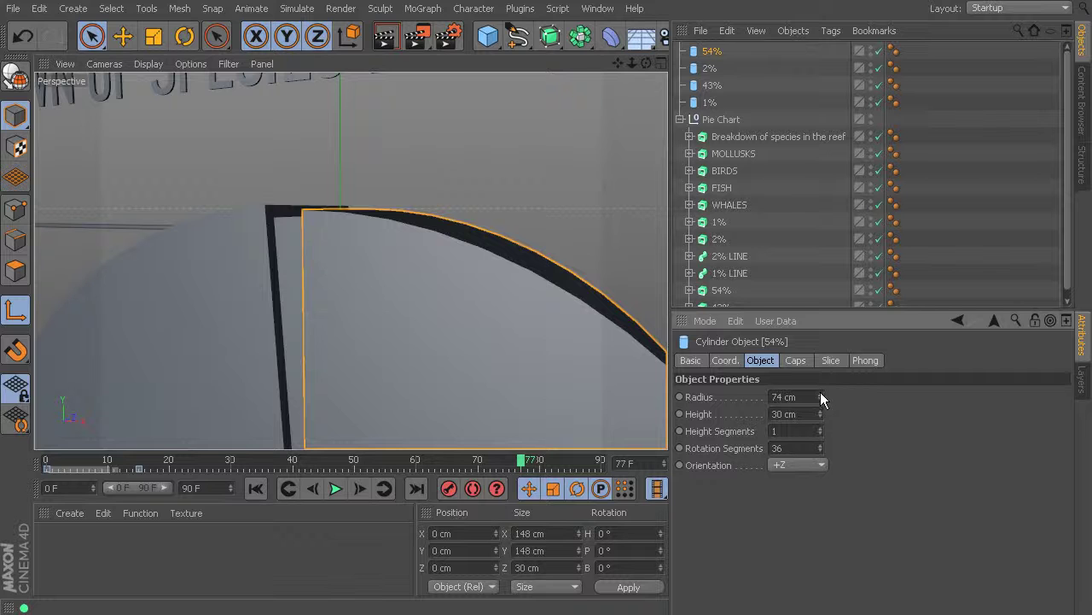
left_click(820, 392)
left_click(819, 399)
left_click(819, 399)
left_click(820, 400)
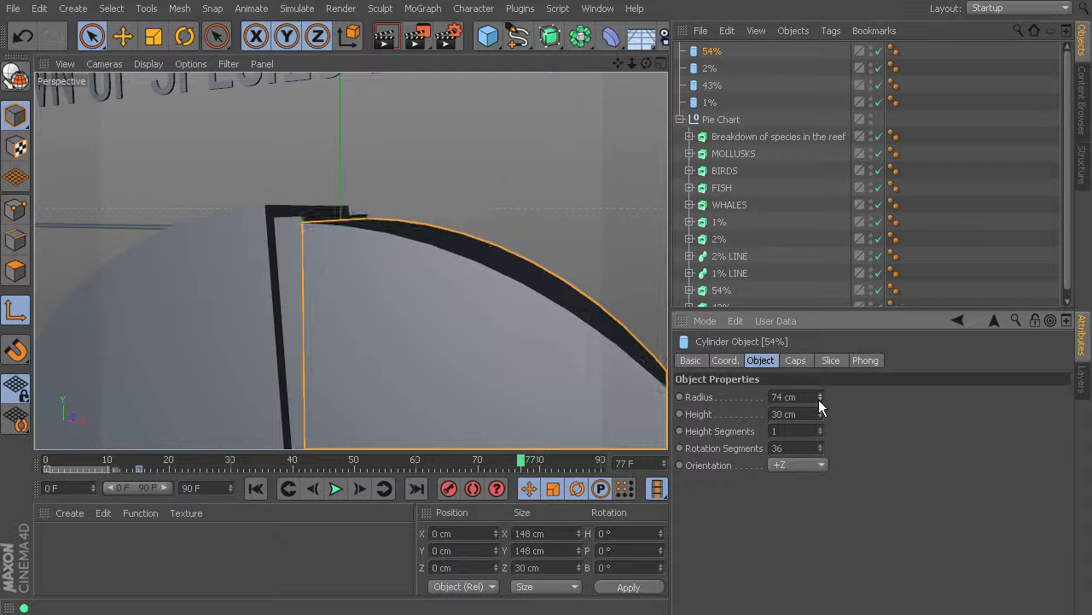
left_click(820, 400)
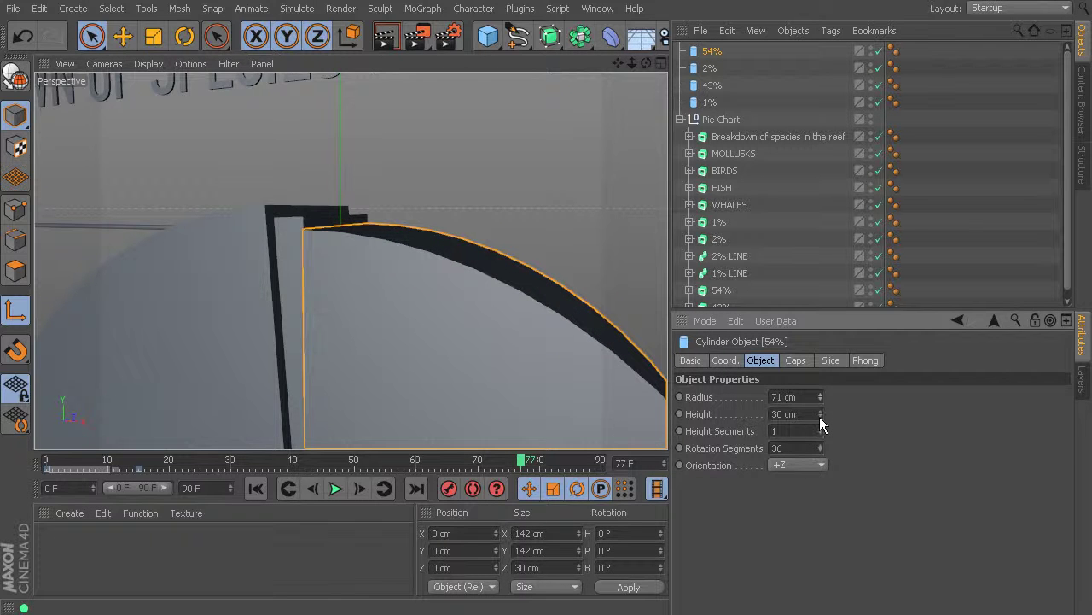
left_click(819, 416)
left_click(819, 417)
left_click(819, 417)
left_click(820, 417)
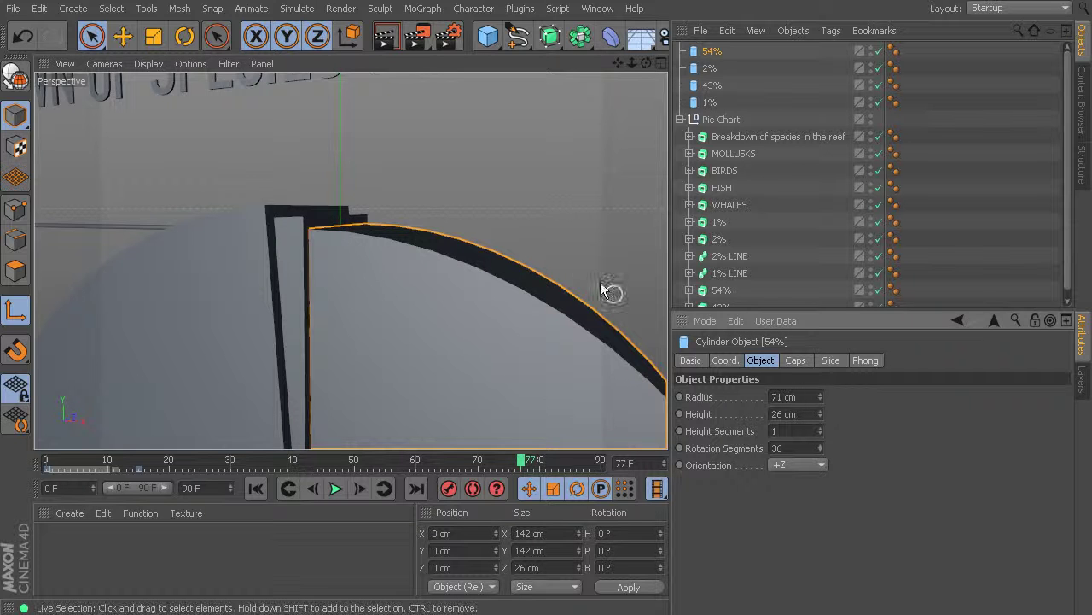
left_click_drag(610, 292, 581, 337, "alt")
left_click(559, 194)
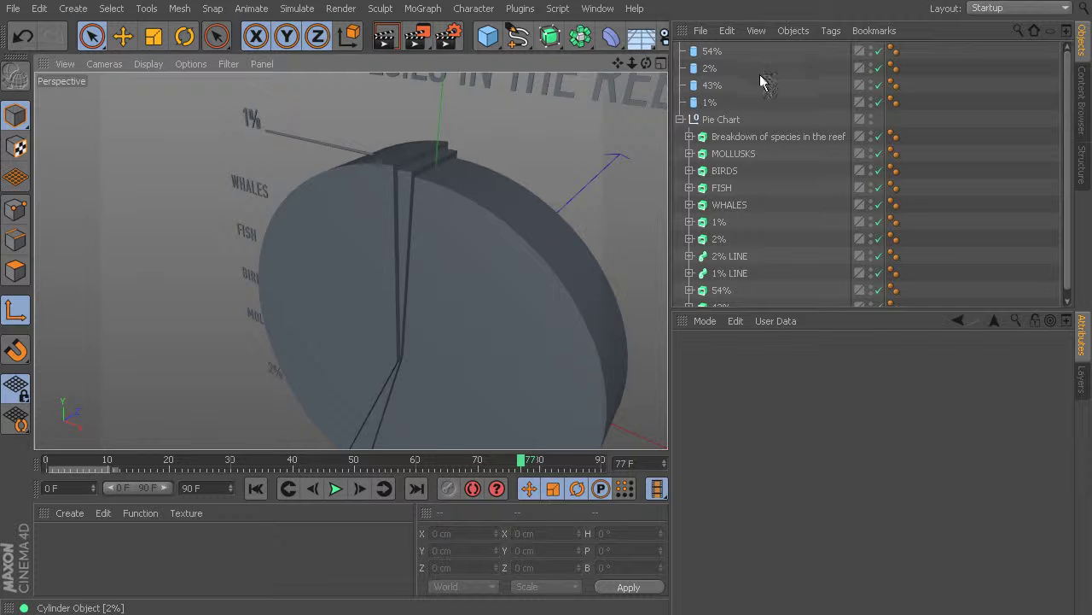
left_click(715, 85)
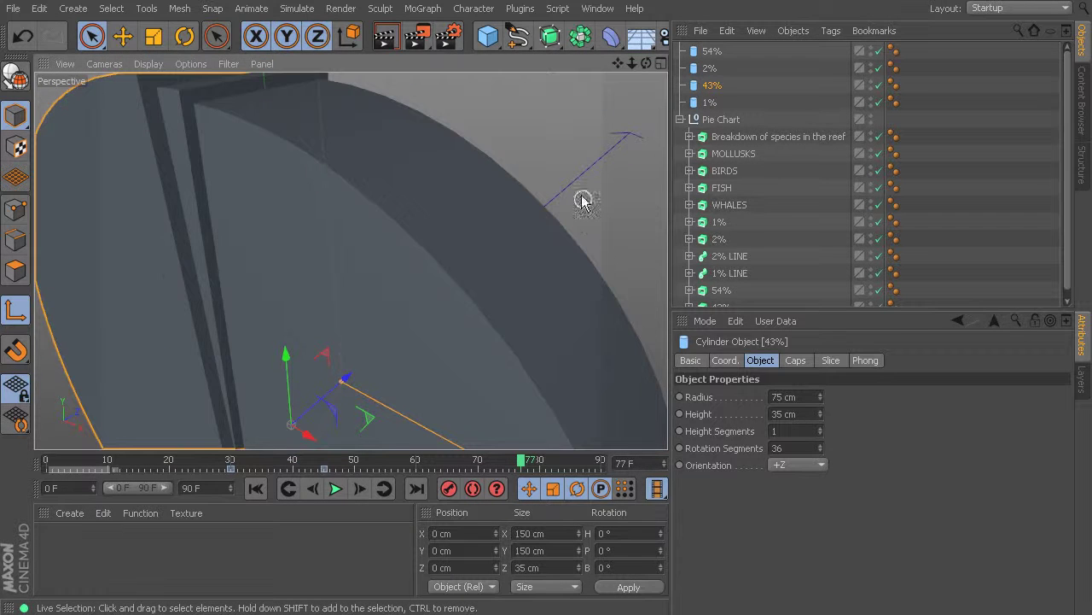
left_click_drag(583, 201, 476, 244, "alt")
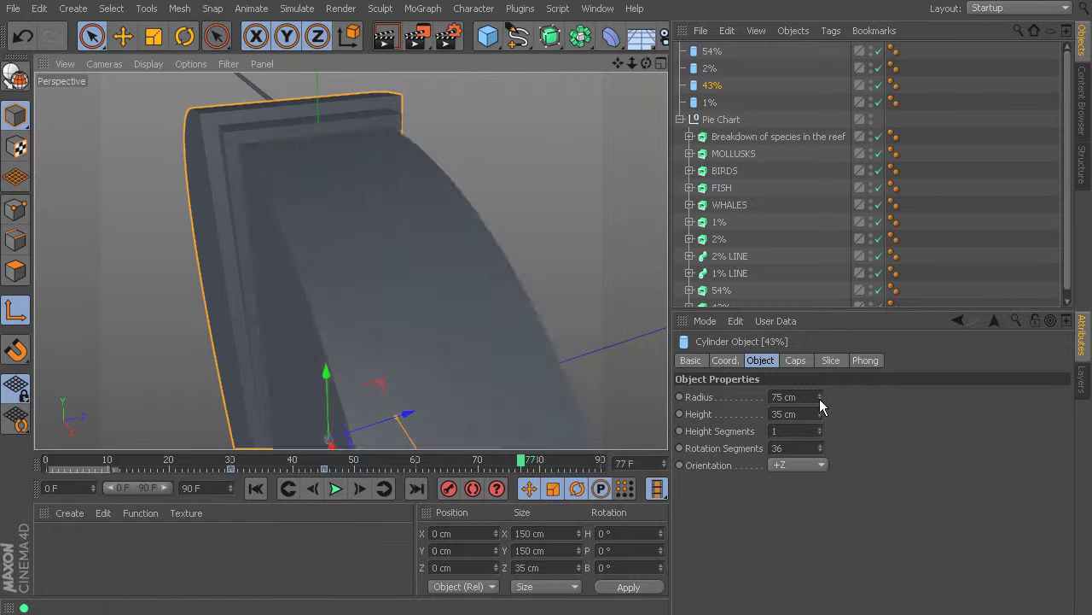
key("ctrl+z")
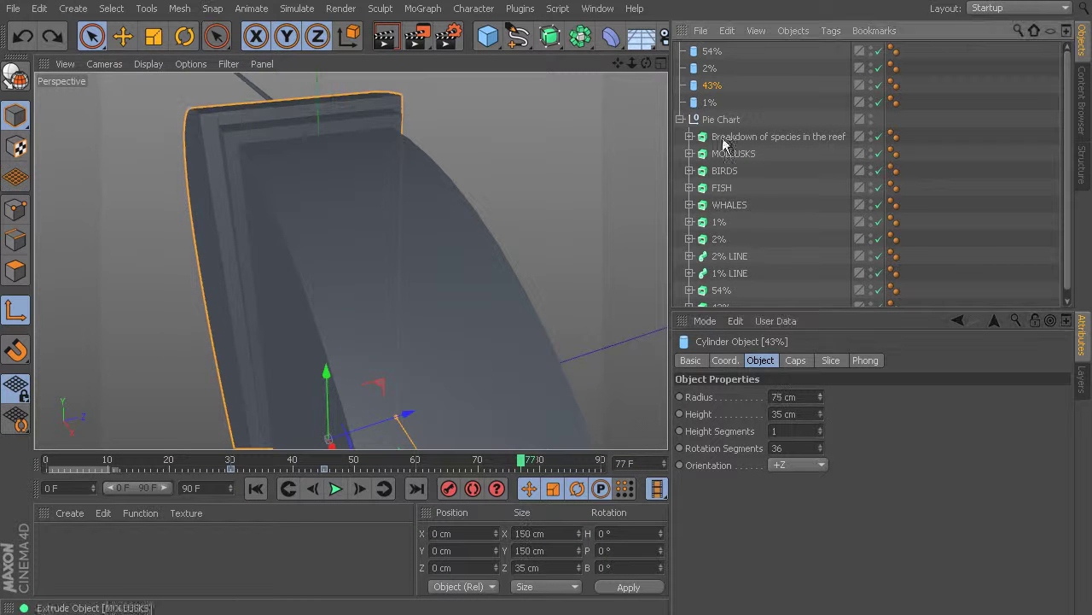
Step: Reduce the 54% cylinder's radius to 68 cm and its height to 20 cm
left_click(713, 52)
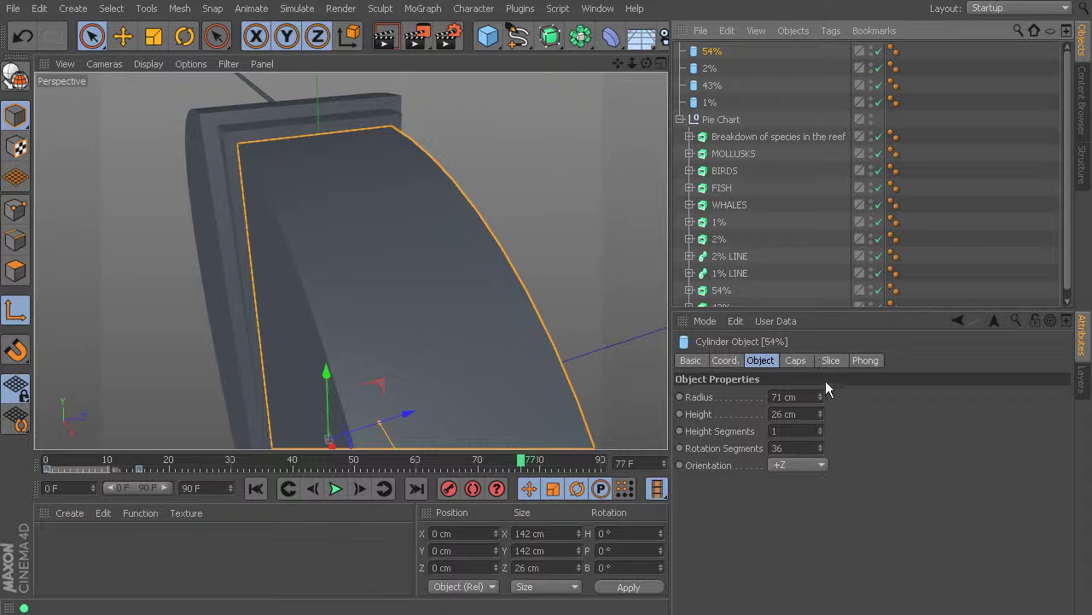
left_click(820, 401)
left_click(821, 400)
left_click(821, 400)
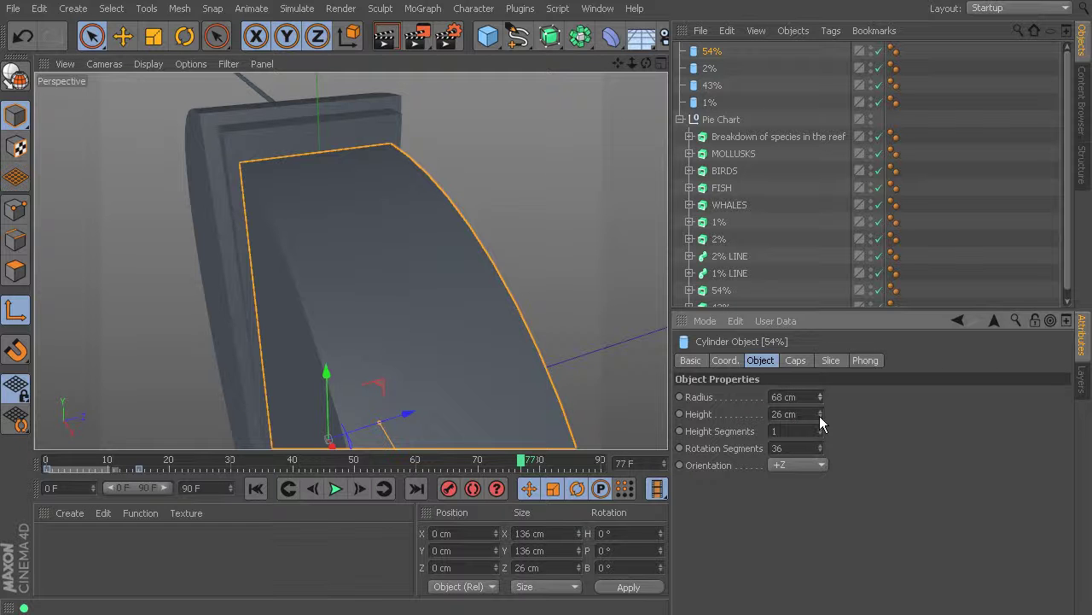
left_click(820, 417)
left_click(820, 418)
left_click(821, 417)
left_click(821, 417)
left_click(820, 418)
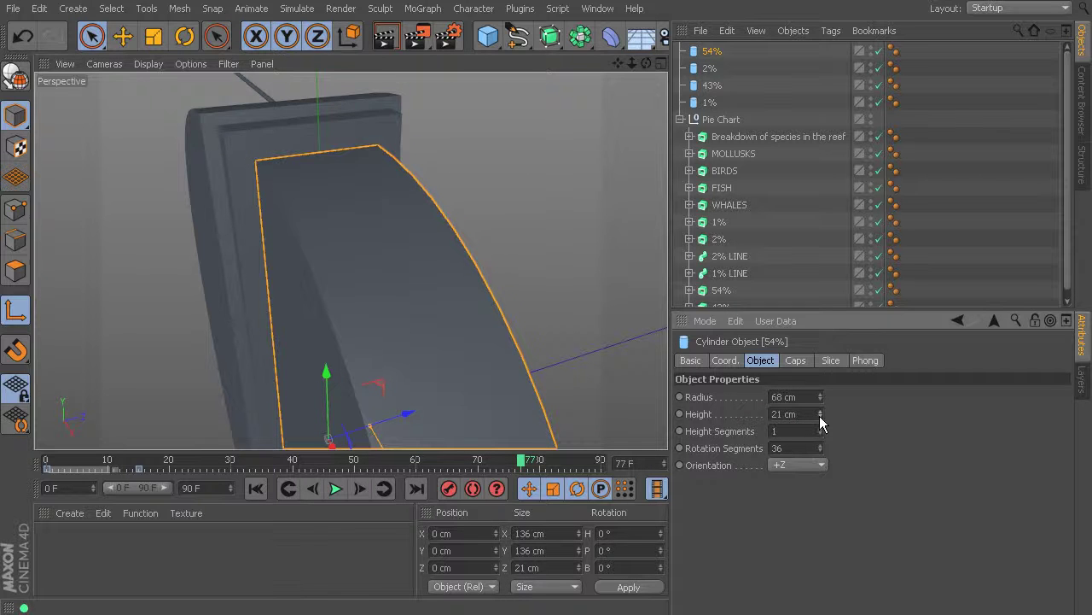
left_click(820, 417)
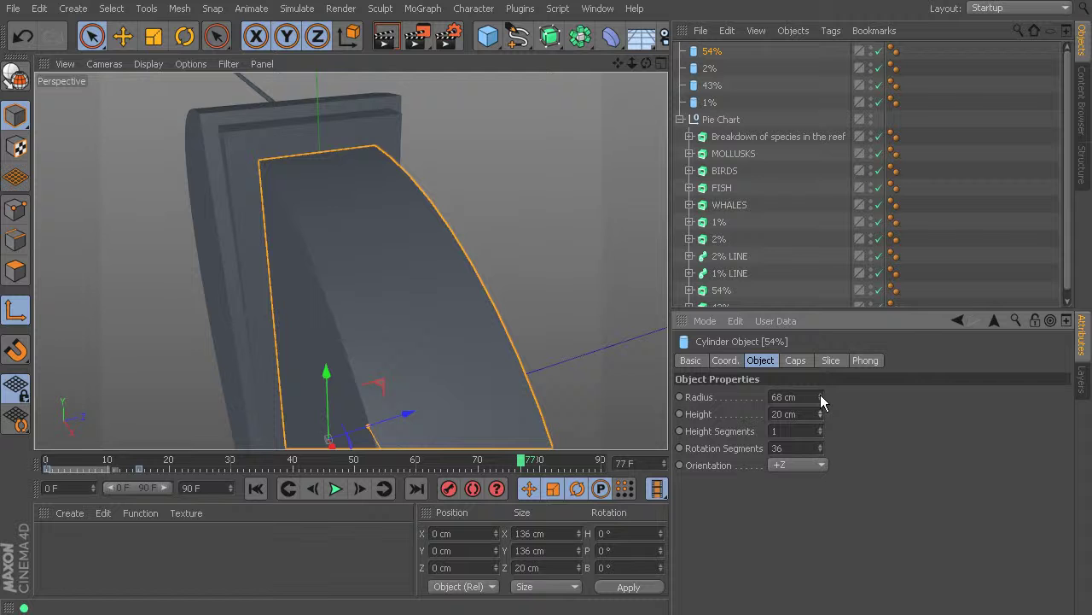
Step: Increase the 43% cylinder's radius to 78 cm and its height to 38 cm
left_click(713, 85)
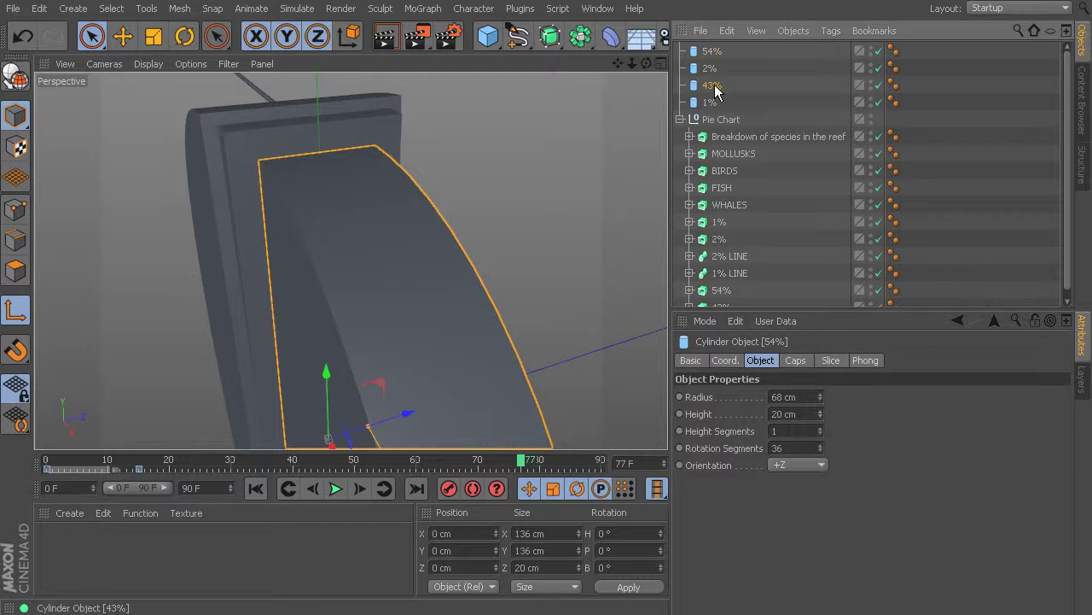
left_click(821, 393)
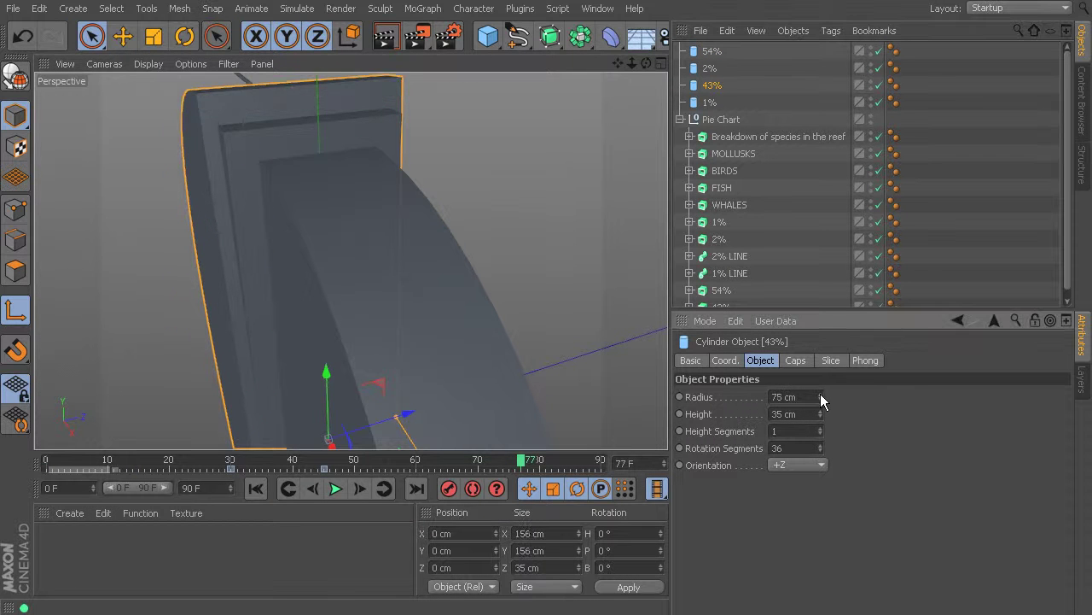
left_click(821, 394)
left_click(820, 393)
left_click(821, 393)
left_click(820, 394)
left_click(820, 408)
left_click(821, 409)
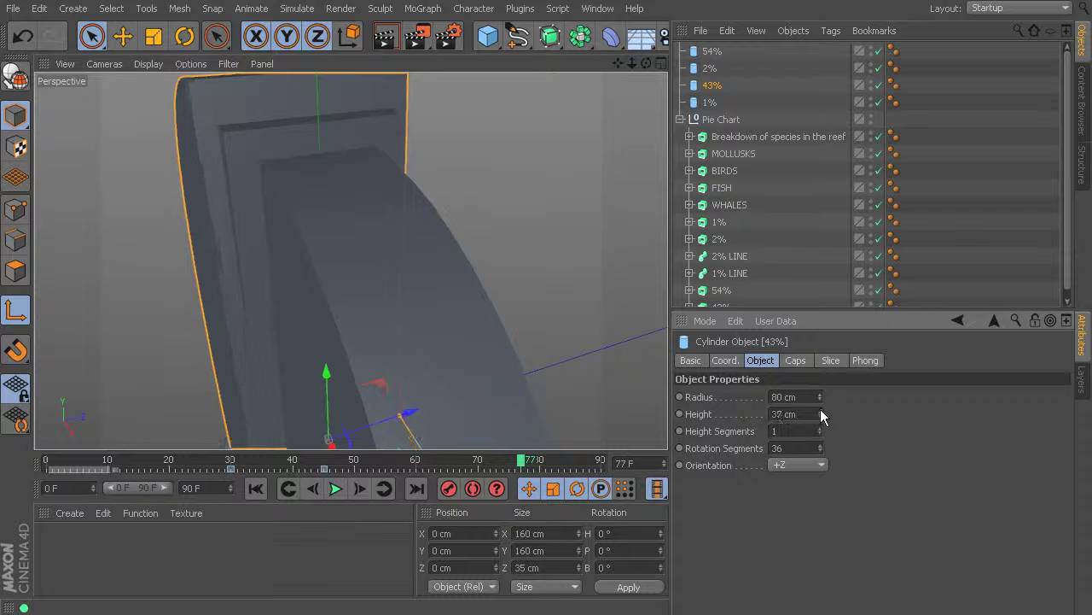
left_click(820, 408)
left_click(821, 409)
left_click(820, 409)
left_click(820, 409)
left_click(820, 409)
left_click_drag(324, 128, 394, 190, "alt")
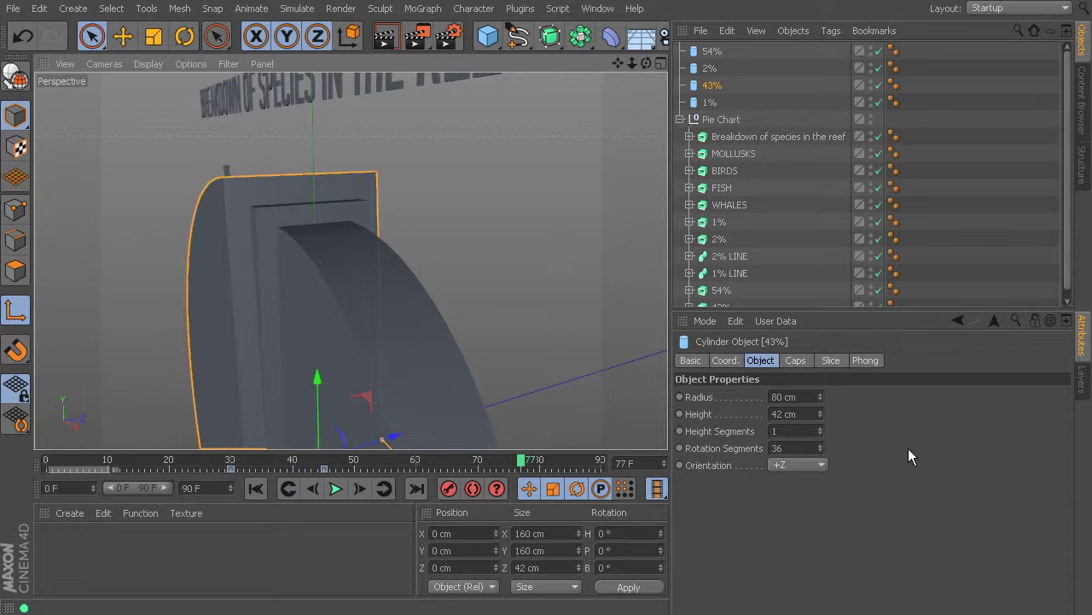
left_click_drag(821, 398, 819, 427)
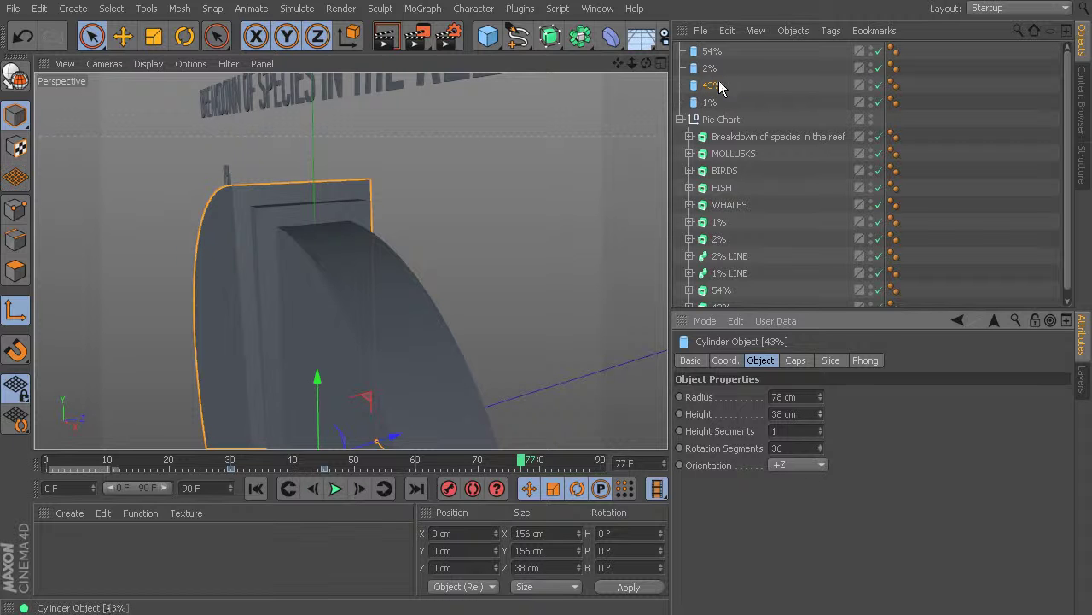
Step: Reduce the 43% cylinder's height to 36 cm
left_click_drag(549, 163, 514, 132, "alt")
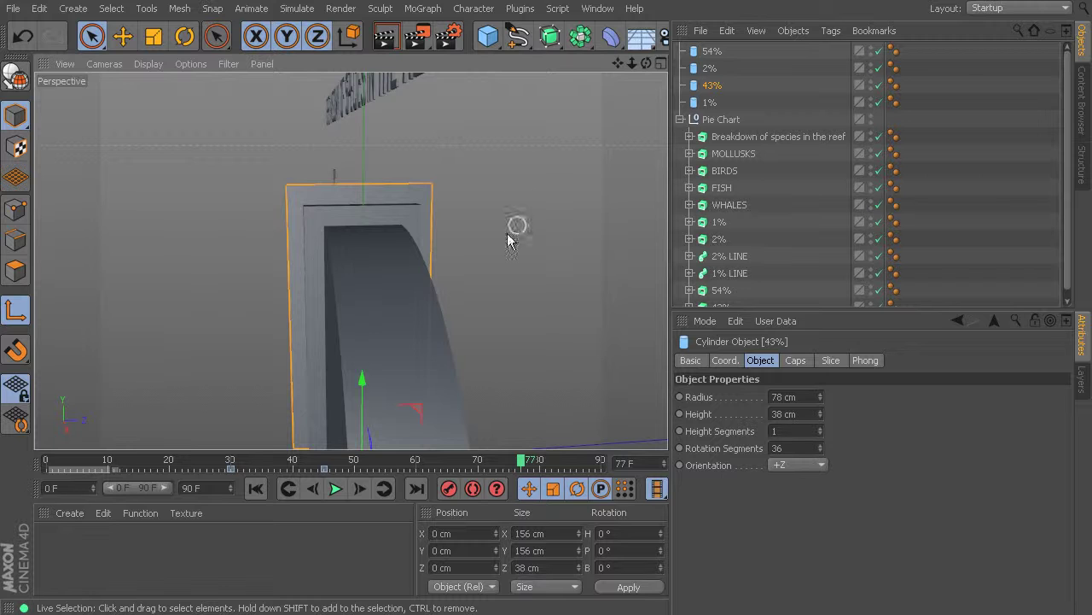
left_click_drag(507, 240, 543, 212, "alt")
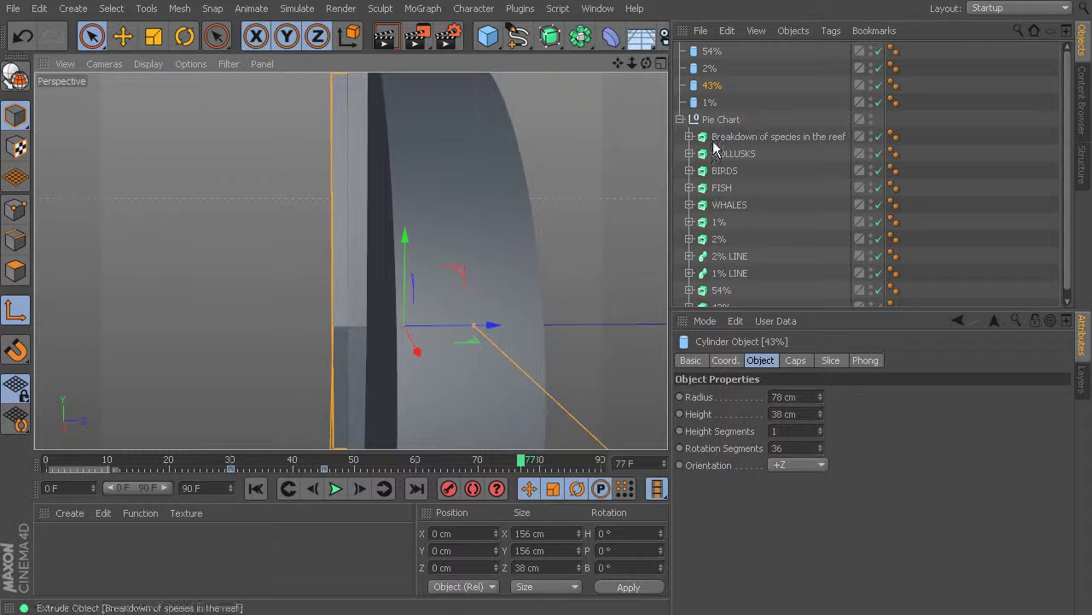
left_click_drag(565, 173, 598, 198, "alt")
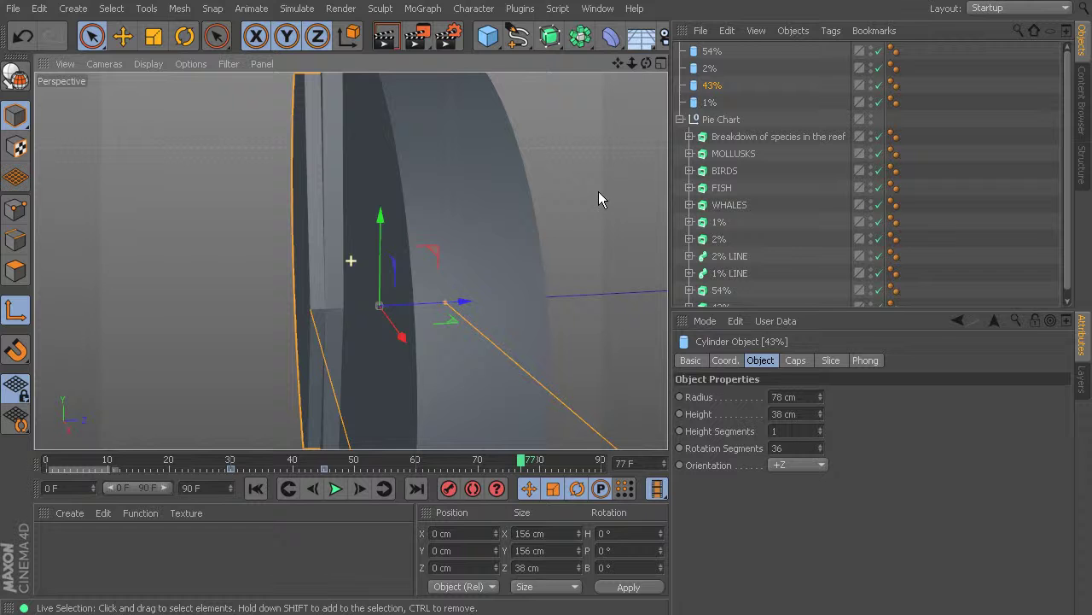
left_click(710, 52)
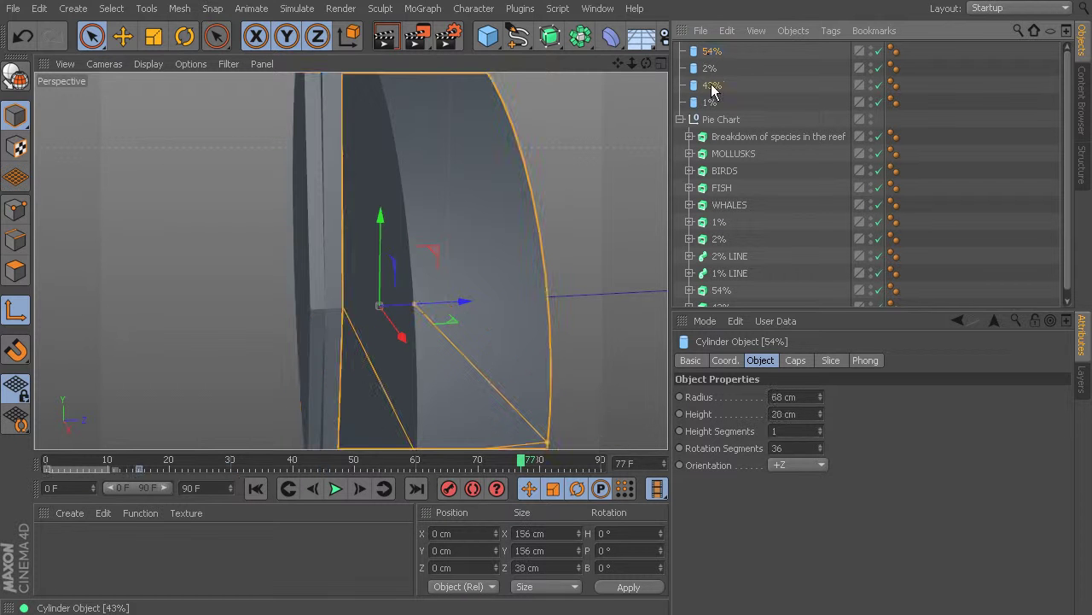
left_click(712, 88)
left_click(821, 418)
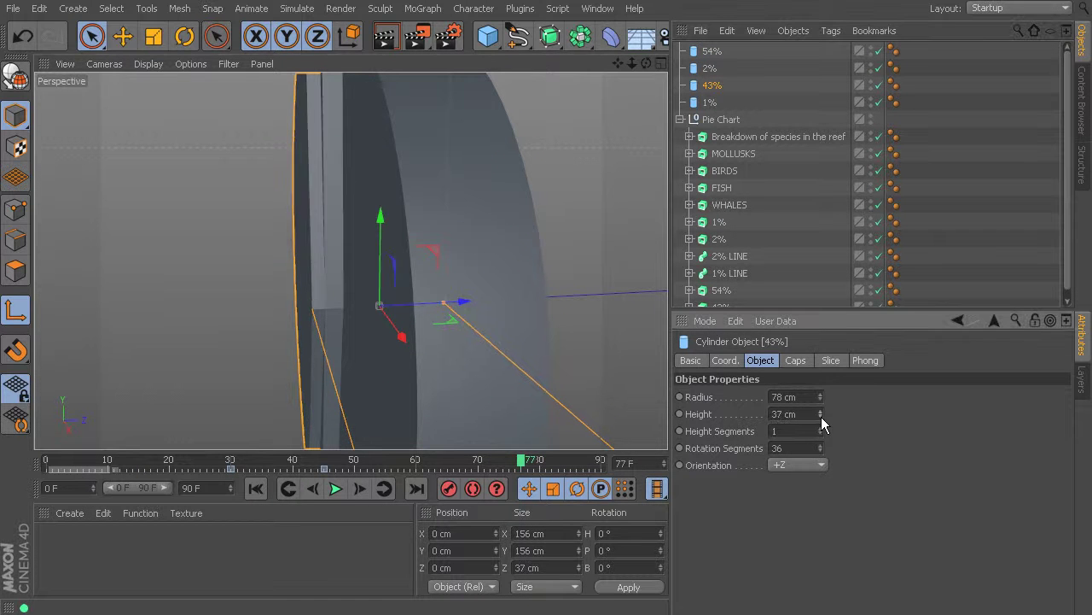
left_click(821, 418)
Step: Increase the 54% cylinder's height to 23 cm and deselect it
left_click(712, 53)
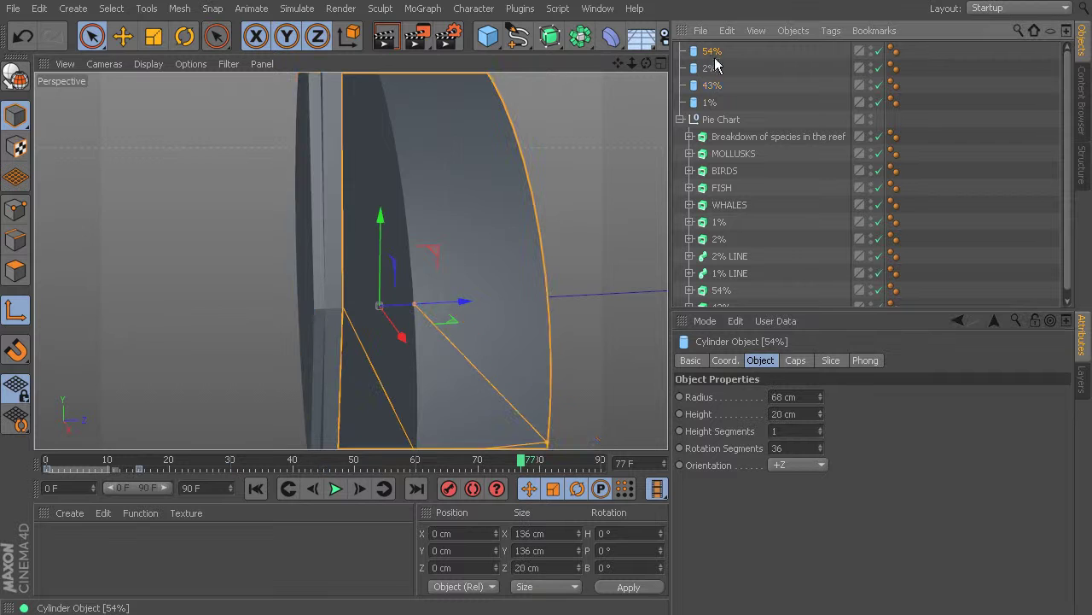
left_click(819, 411)
left_click(820, 411)
left_click(820, 411)
scroll(489, 326, "up", 2)
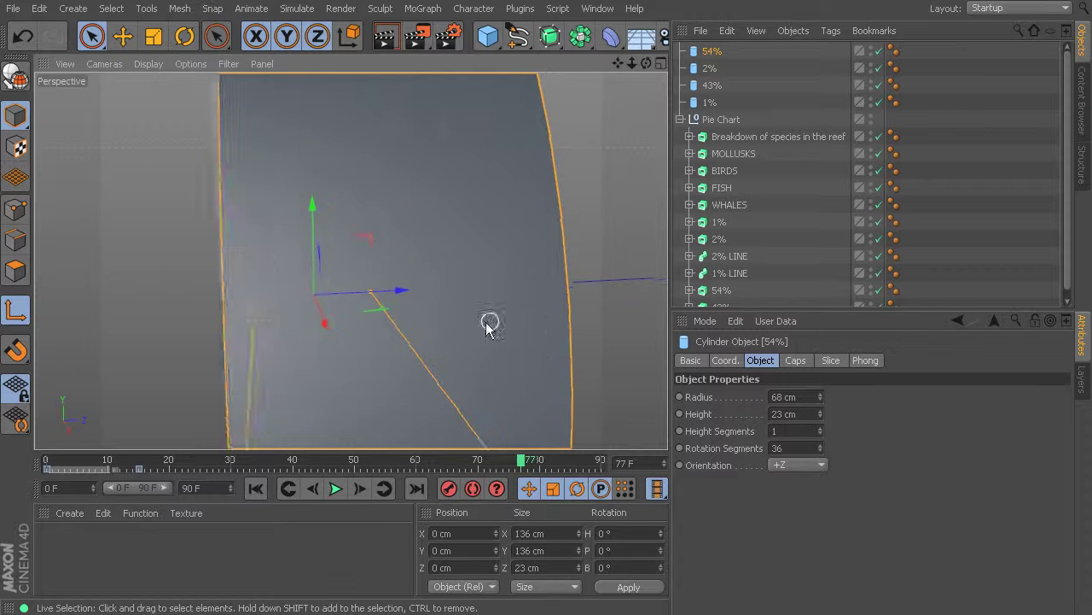
left_click_drag(489, 327, 576, 349, "alt")
left_click_drag(344, 295, 478, 303, "alt")
scroll(387, 253, "down", 4)
left_click(532, 164)
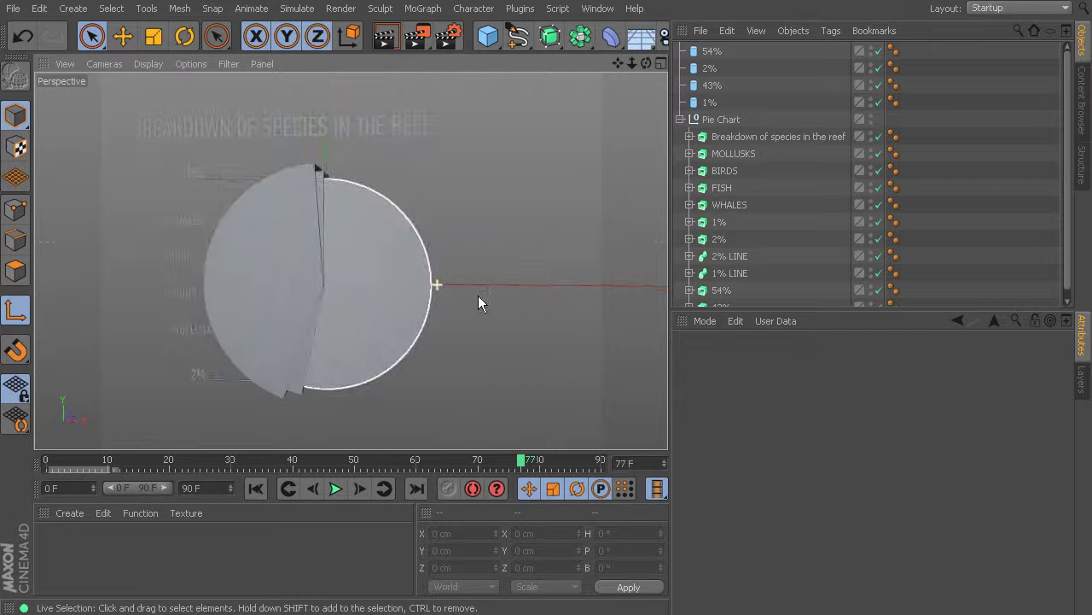
Step: Keyframe the 54% cylinder's X, Y and Z scale at 1 on frame 5
left_click_drag(522, 461, 198, 490)
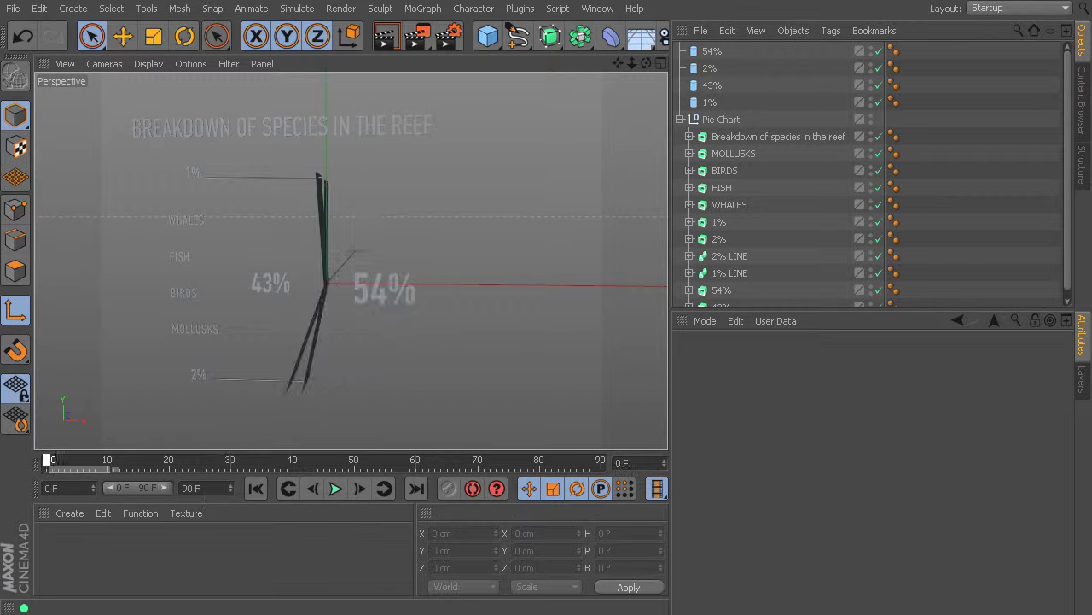
left_click_drag(47, 461, 39, 570)
left_click(715, 51)
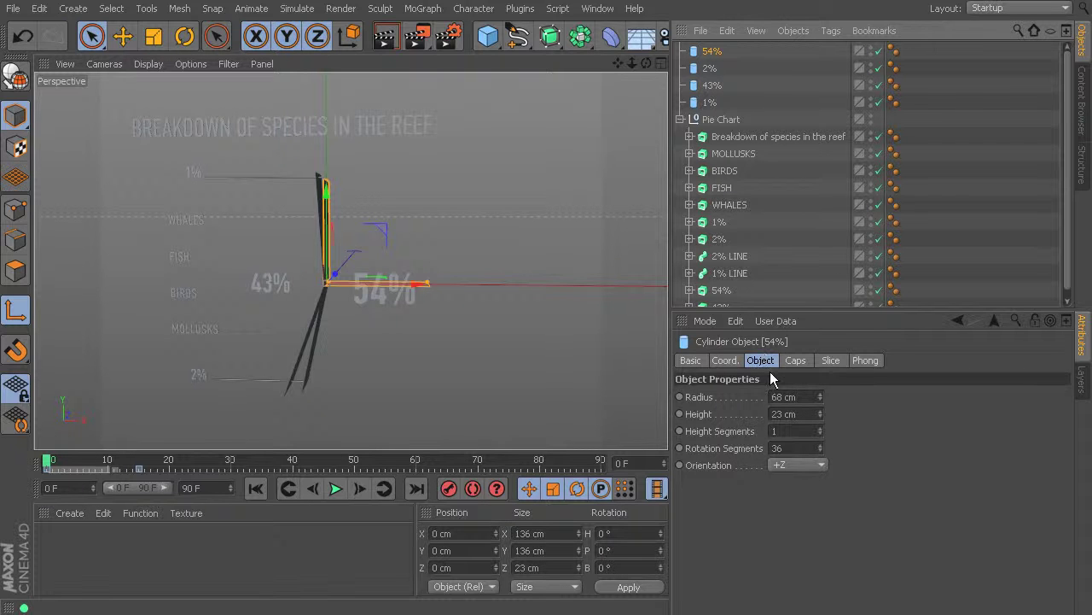
left_click(726, 360)
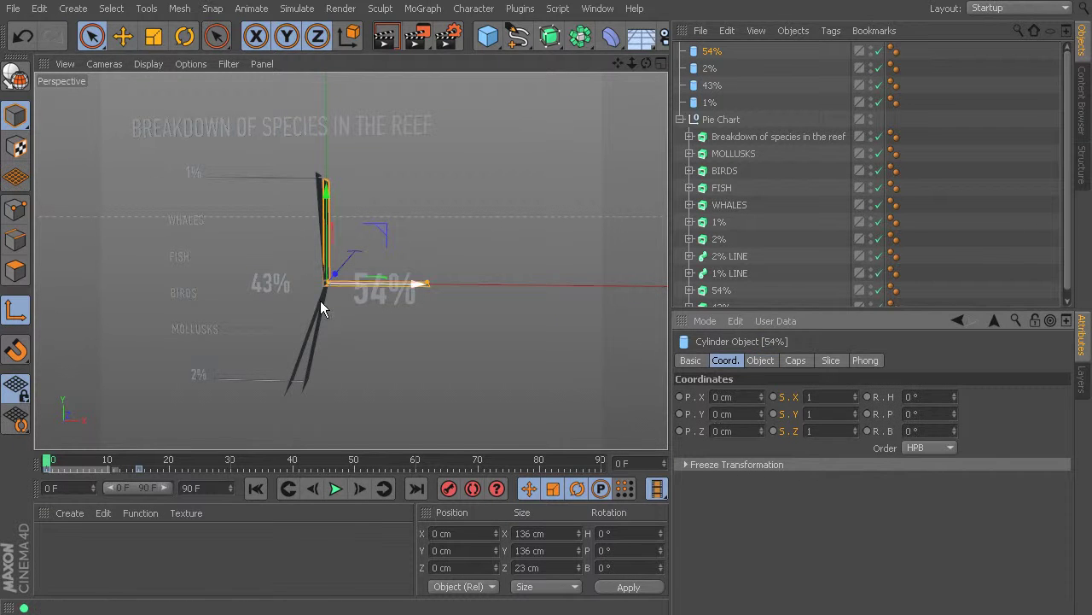
scroll(519, 227, "up", 3)
left_click_drag(408, 163, 367, 156, "alt")
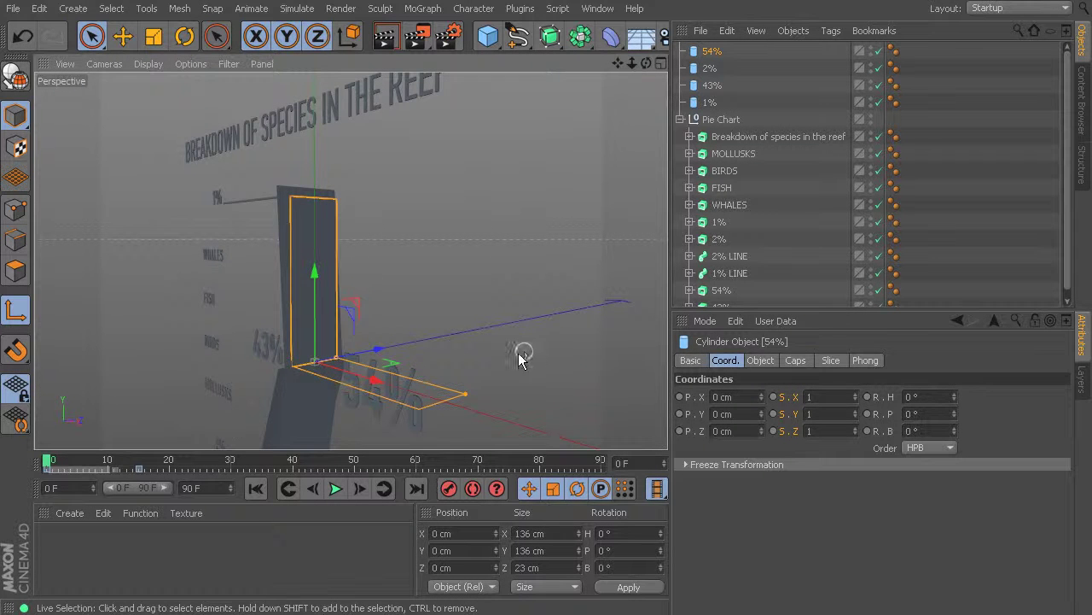
left_click(57, 465)
left_click_drag(57, 465, 70, 475)
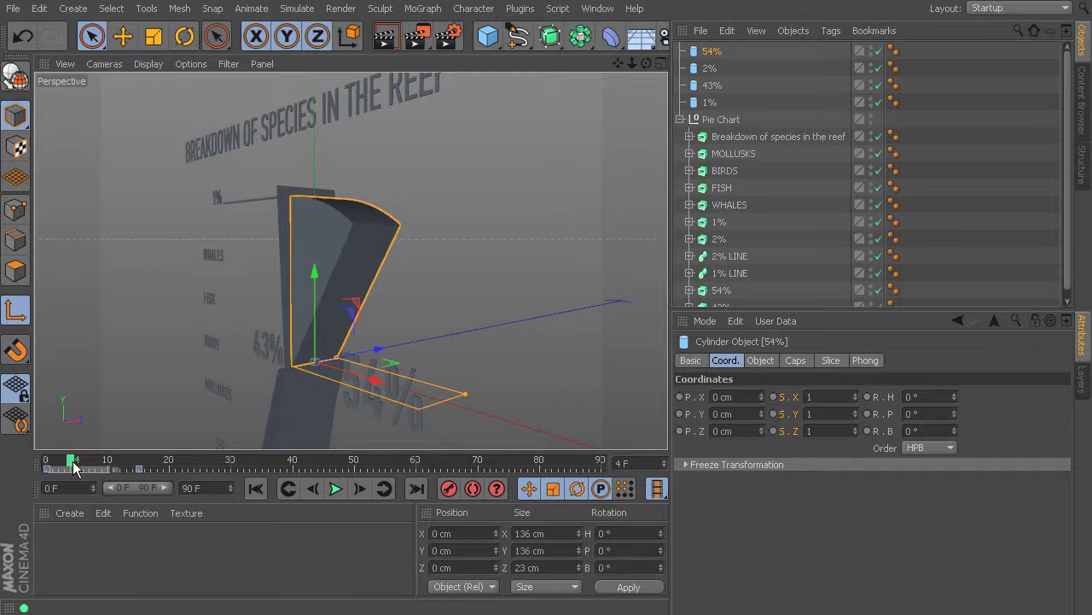
left_click_drag(75, 469, 82, 520)
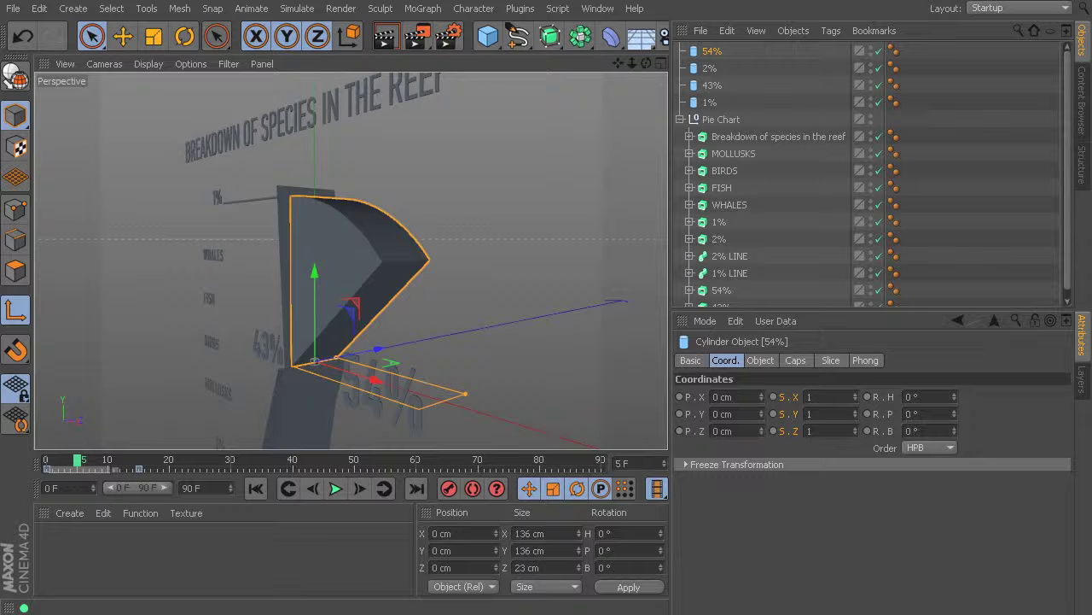
left_click(773, 396)
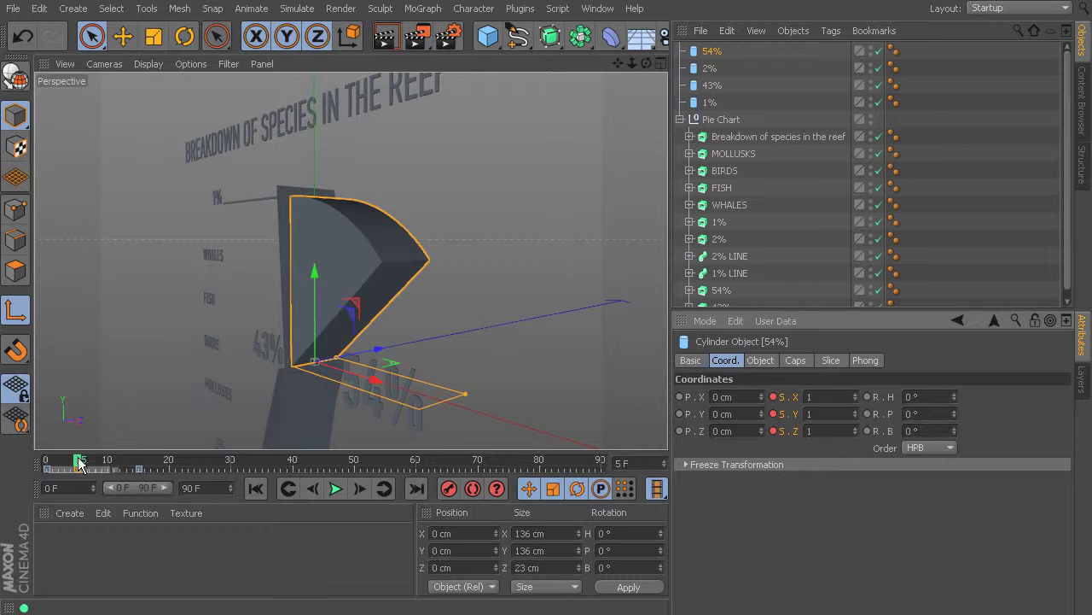
Step: At frame 0, set the 54% cylinder's X, Y and Z scale to 0 and keyframe all three
left_click_drag(79, 464, 34, 464)
left_click(809, 397)
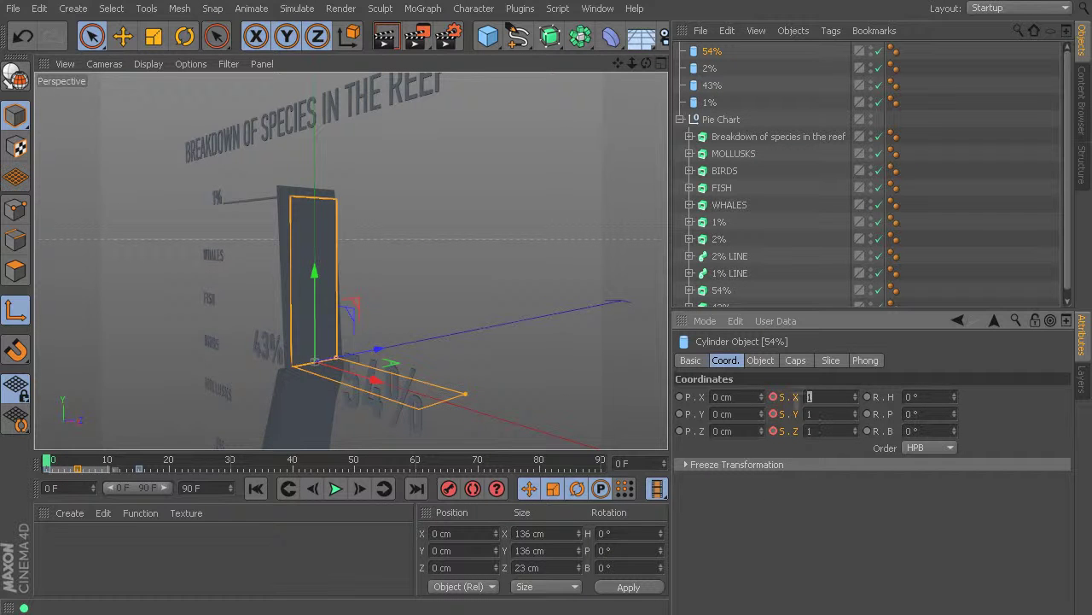
type("0")
left_click(813, 413)
type("0")
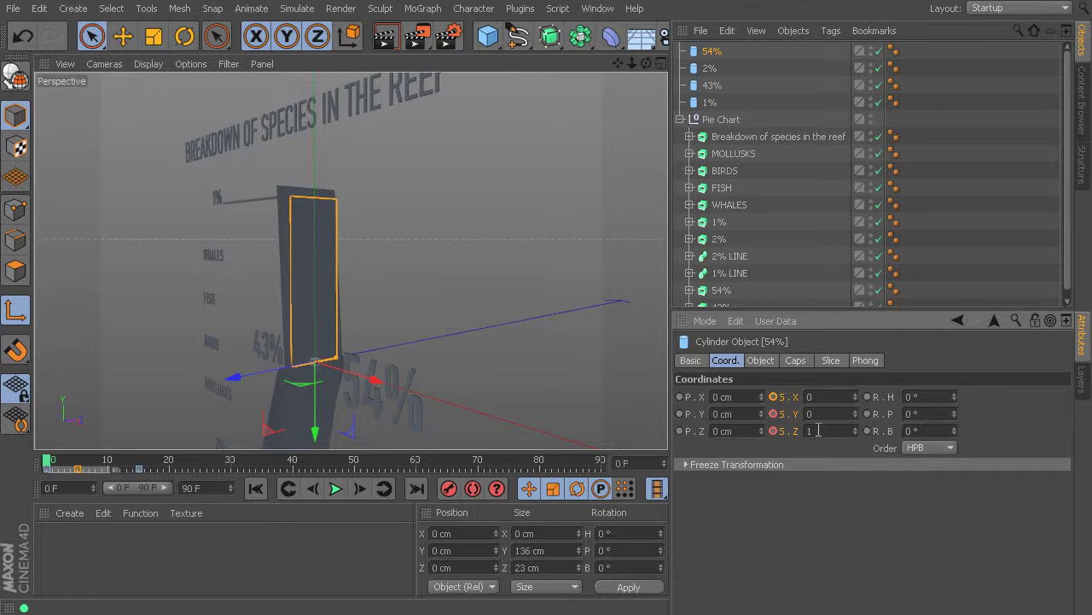
left_click(806, 431)
type("0")
left_click(774, 431, "ctrl")
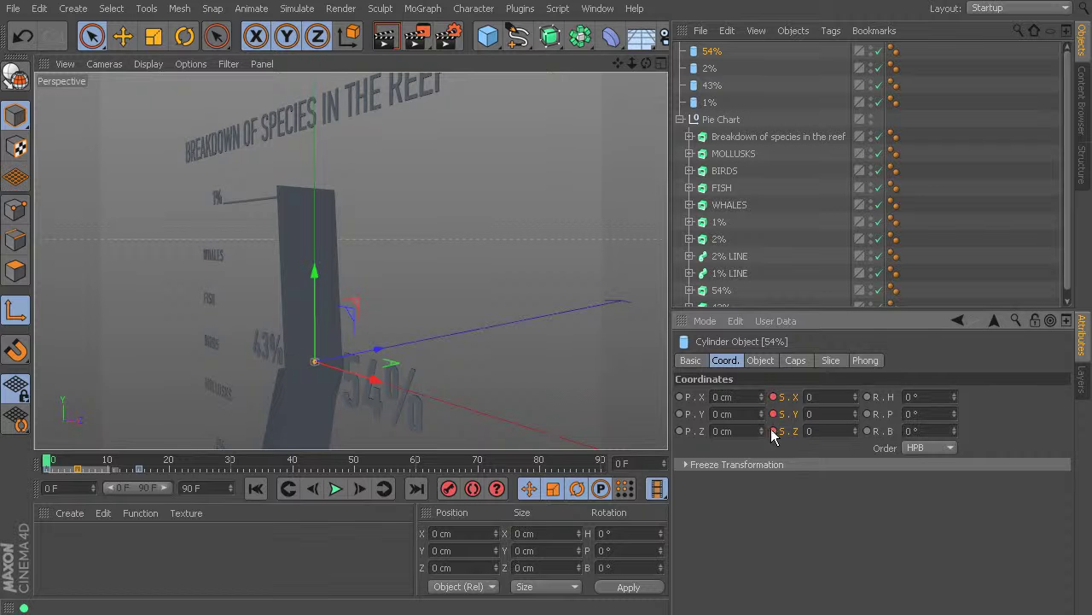
Step: Scrub through the 54% slice's growth animation and inspect its scale keys on frame 5
left_click_drag(55, 464, 245, 464)
left_click(77, 469)
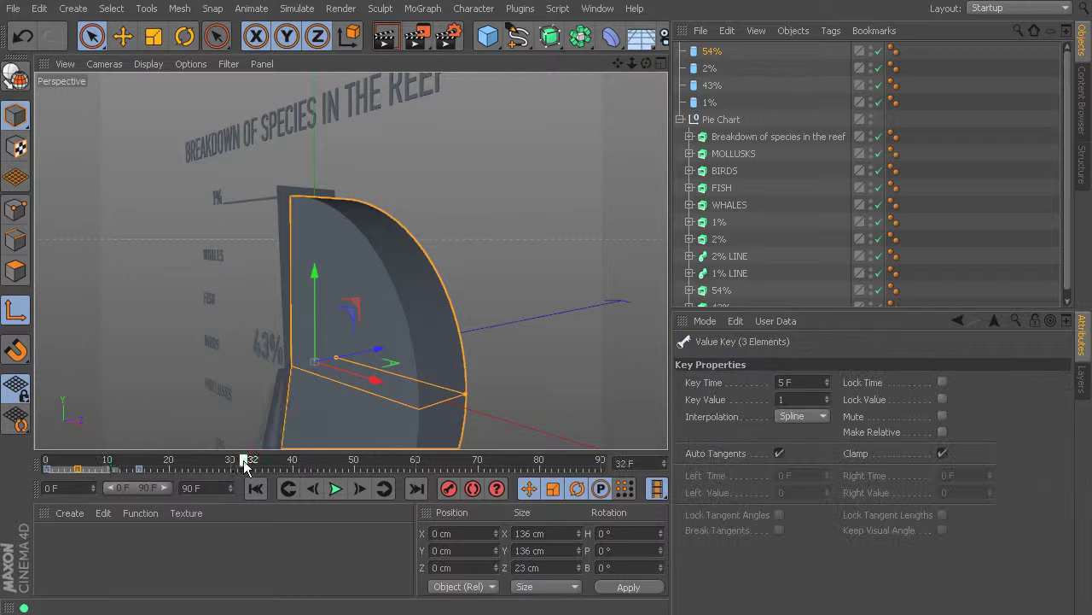
left_click(77, 462)
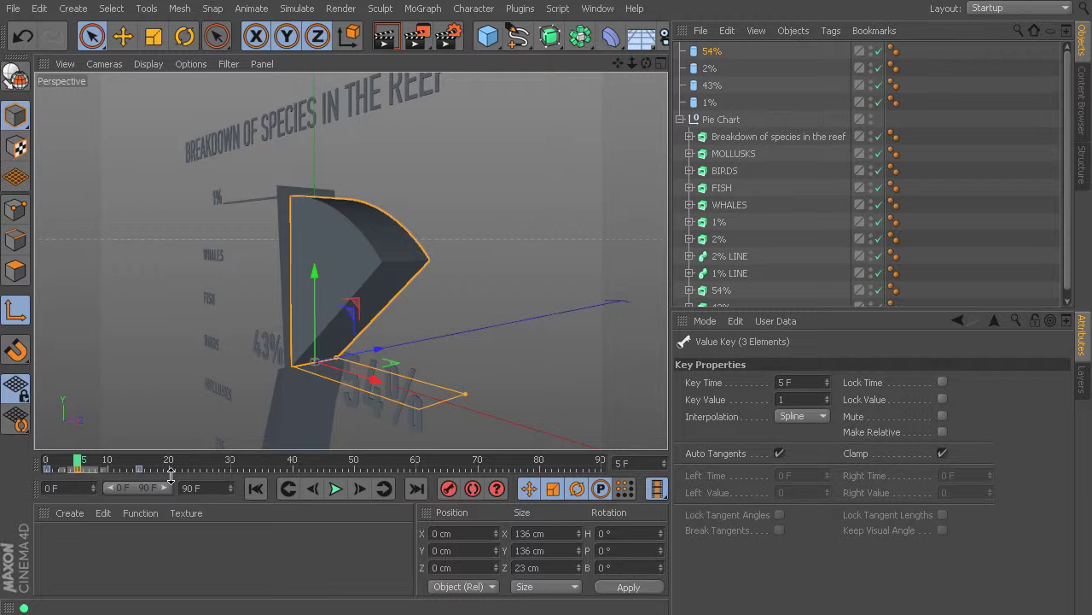
left_click(707, 53)
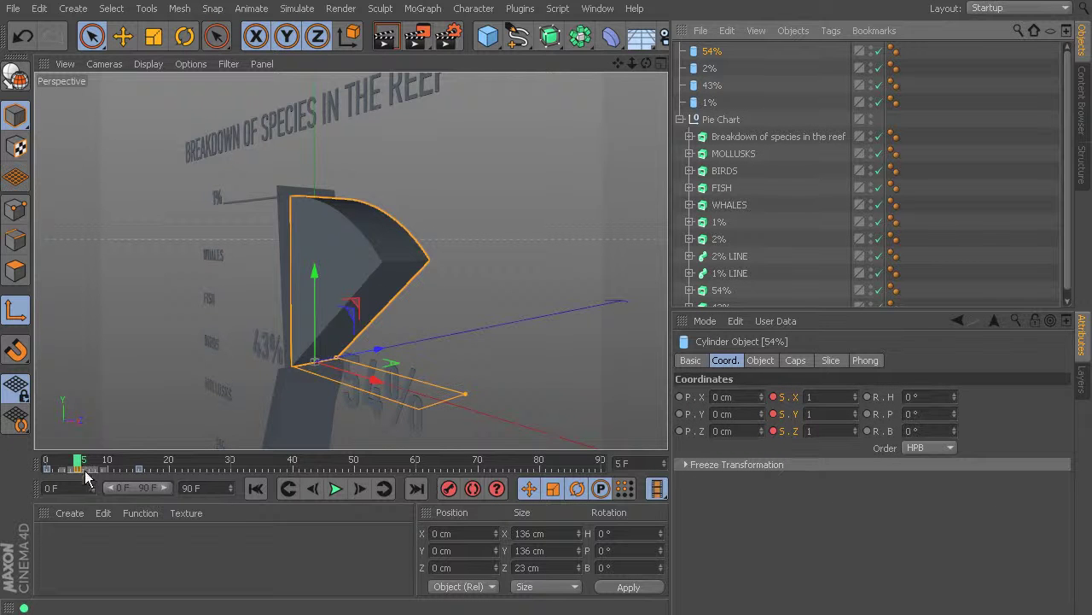
left_click_drag(84, 470, 145, 507)
Step: Keyframe the 2% cylinder's X, Y and Z scale at 1 on frame 23
left_click(709, 68)
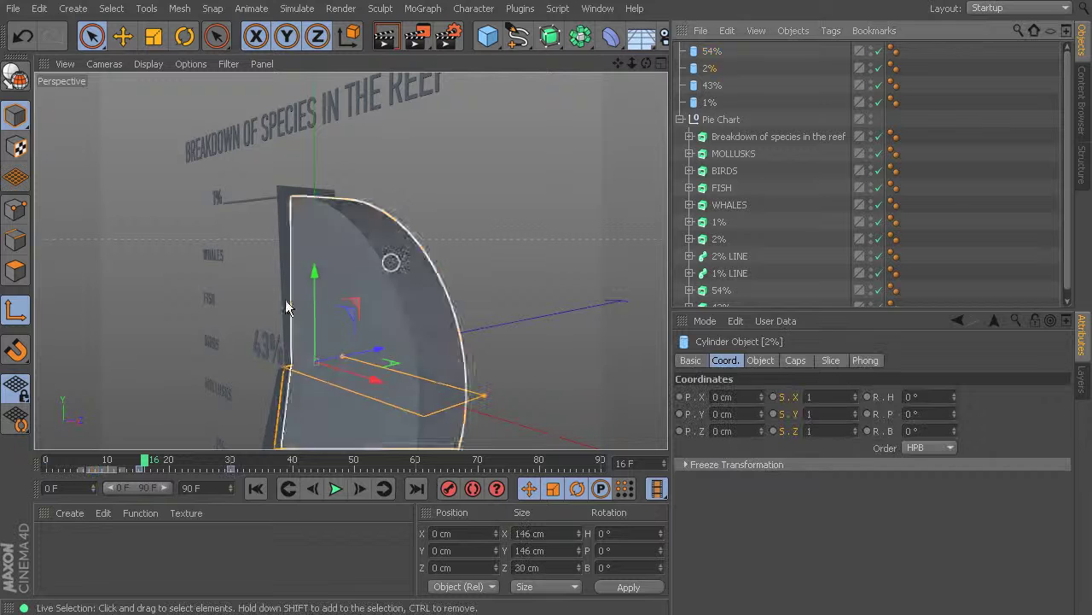
left_click(142, 462)
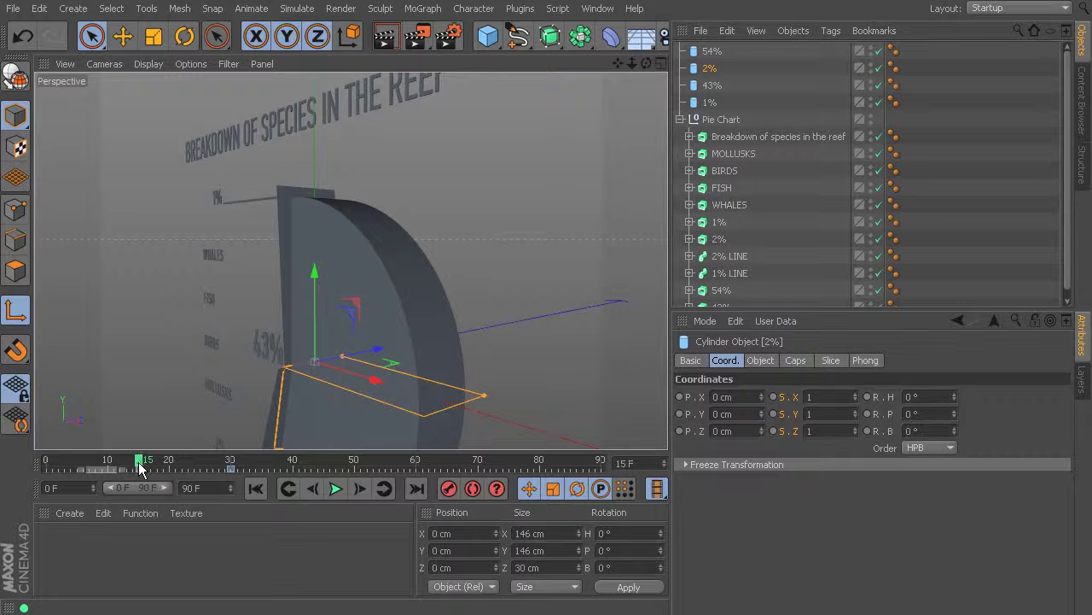
left_click(357, 487)
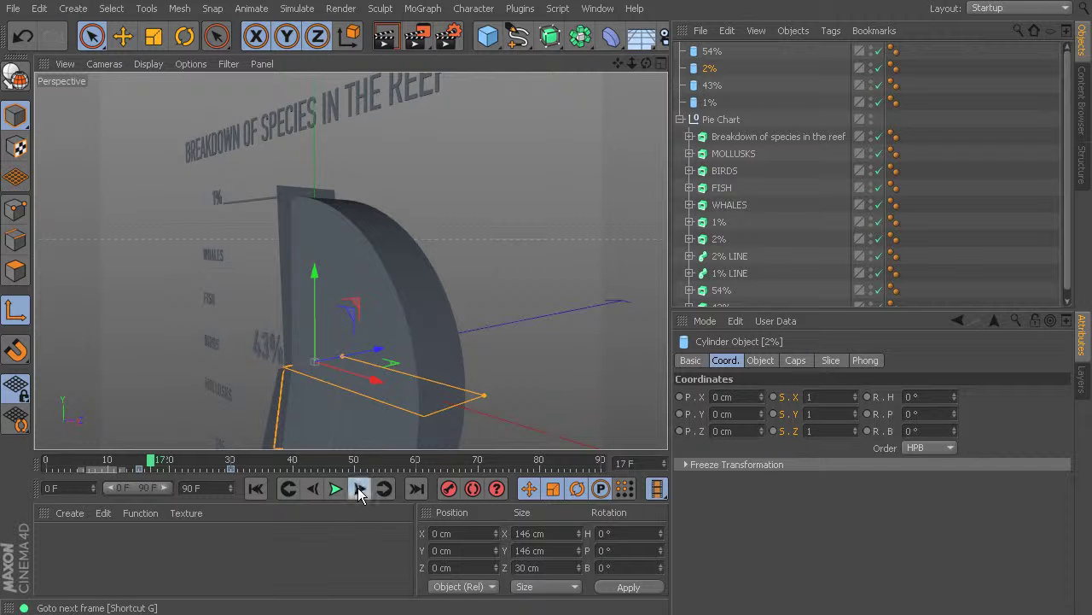
left_click(357, 487)
left_click(358, 487)
left_click(358, 488)
left_click(359, 489)
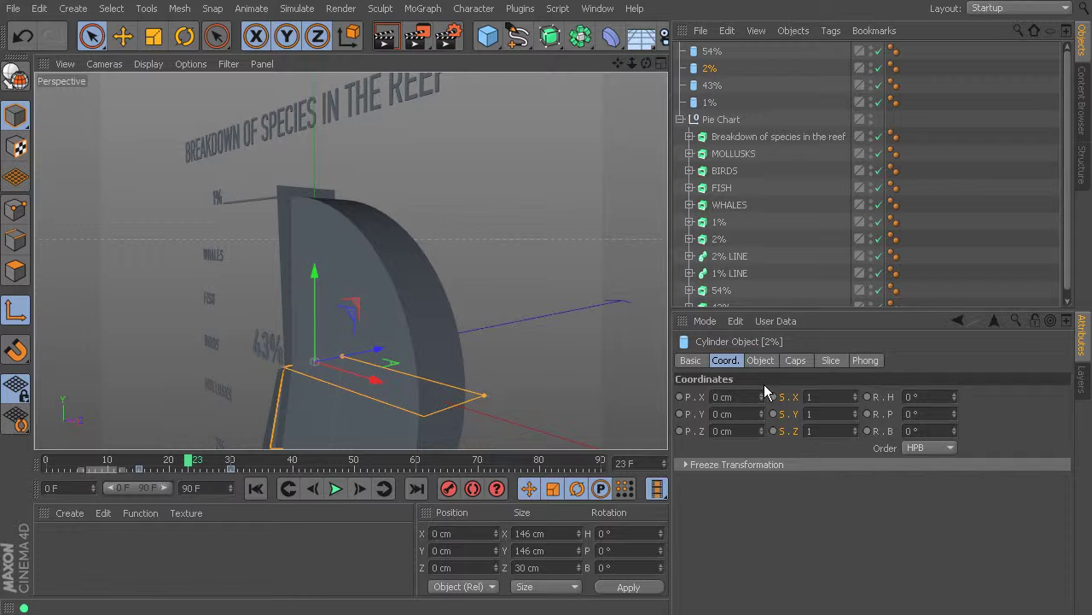
left_click(774, 396)
left_click(773, 413)
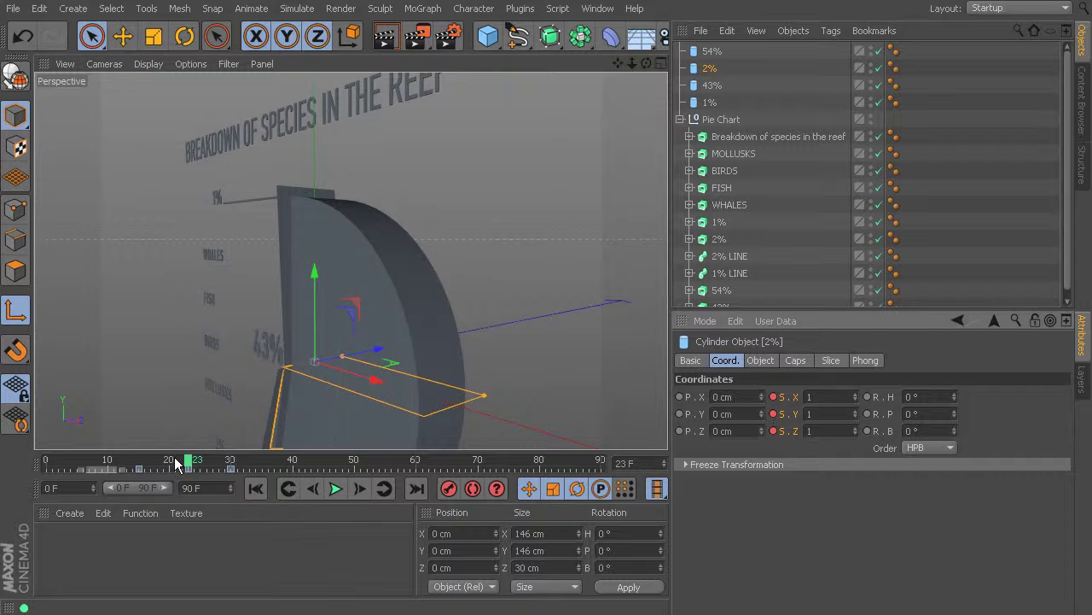
Step: At frame 15, set the 2% cylinder's X, Y and Z scale to 0 and keyframe all three
left_click_drag(177, 464, 150, 462)
left_click(809, 396)
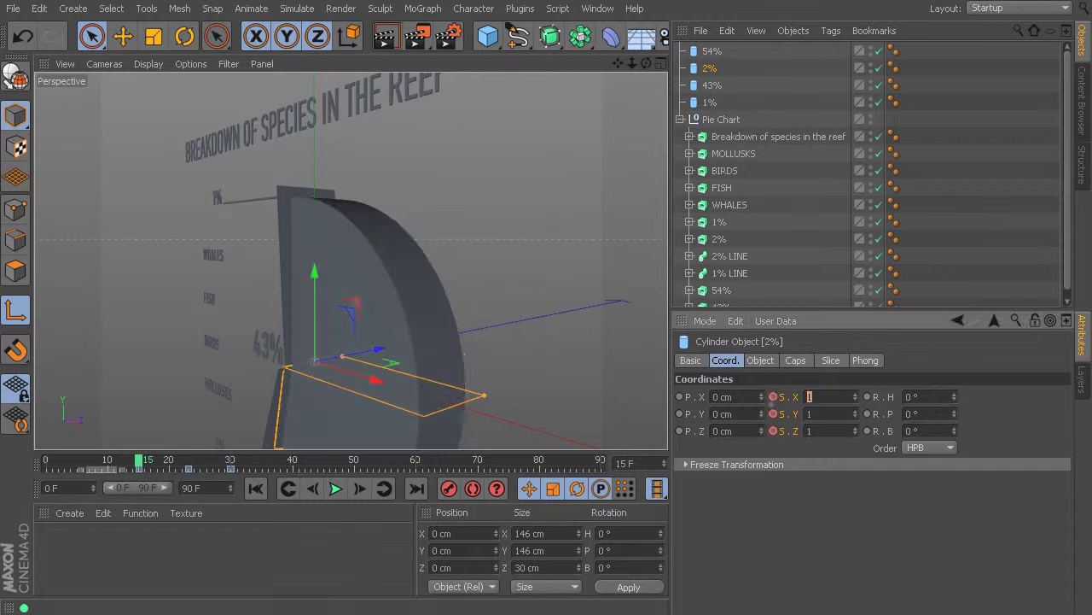
type("0")
left_click(835, 415)
type("0")
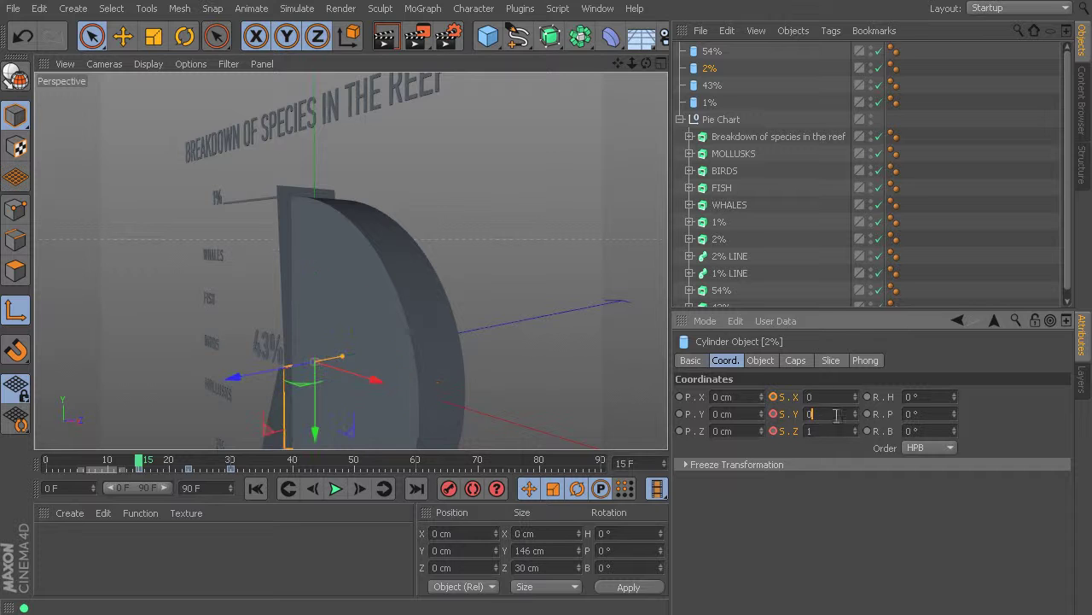
type("0")
left_click(772, 414)
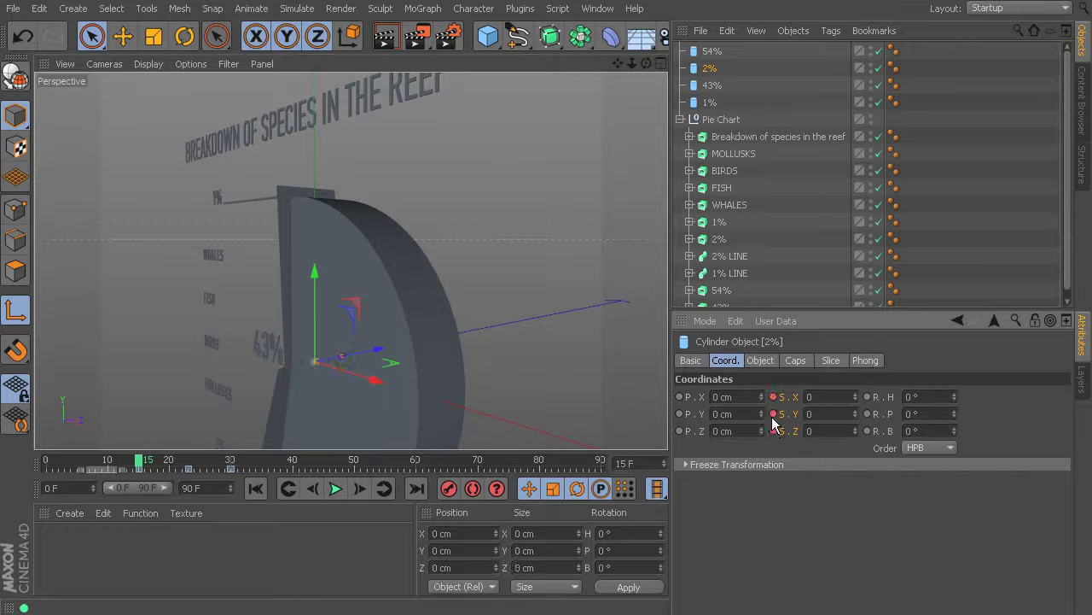
Step: Scrub from frame 15 to frame 32 to review the 2% slice's growth from the front
left_click(146, 461)
left_click_drag(145, 461, 230, 460)
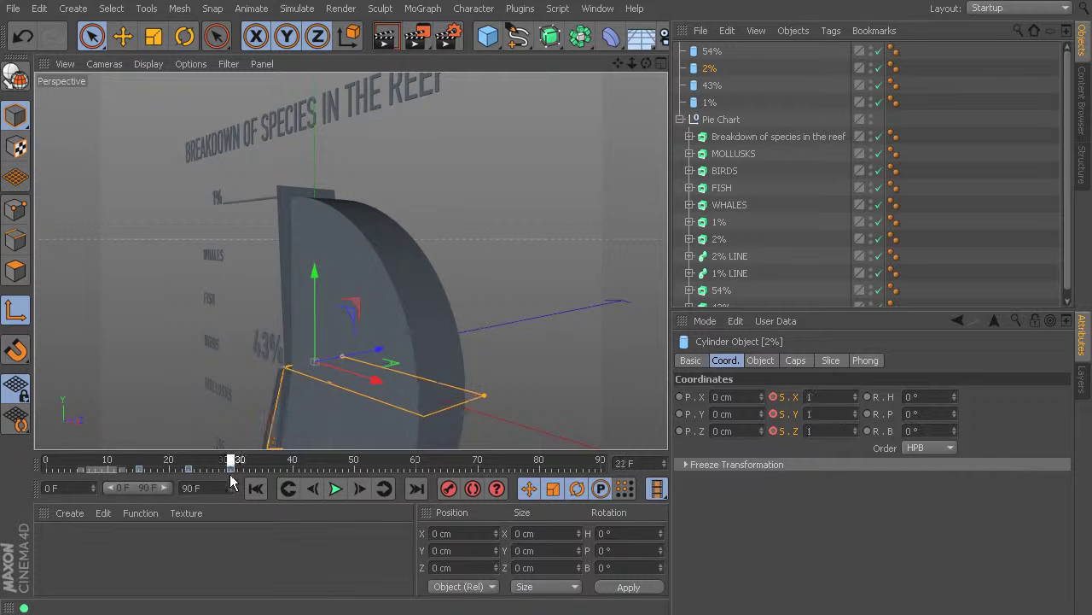
mouse_move(256, 376)
left_mouse_down("alt")
mouse_move(287, 373)
mouse_move(217, 340)
mouse_move(339, 419)
mouse_move(276, 383)
mouse_move(264, 394)
left_mouse_up("alt")
mouse_move(236, 463)
left_mouse_down()
mouse_move(68, 464)
mouse_move(141, 463)
mouse_move(208, 494)
mouse_move(156, 483)
mouse_move(178, 500)
mouse_move(259, 498)
mouse_move(226, 497)
mouse_move(248, 502)
left_mouse_up()
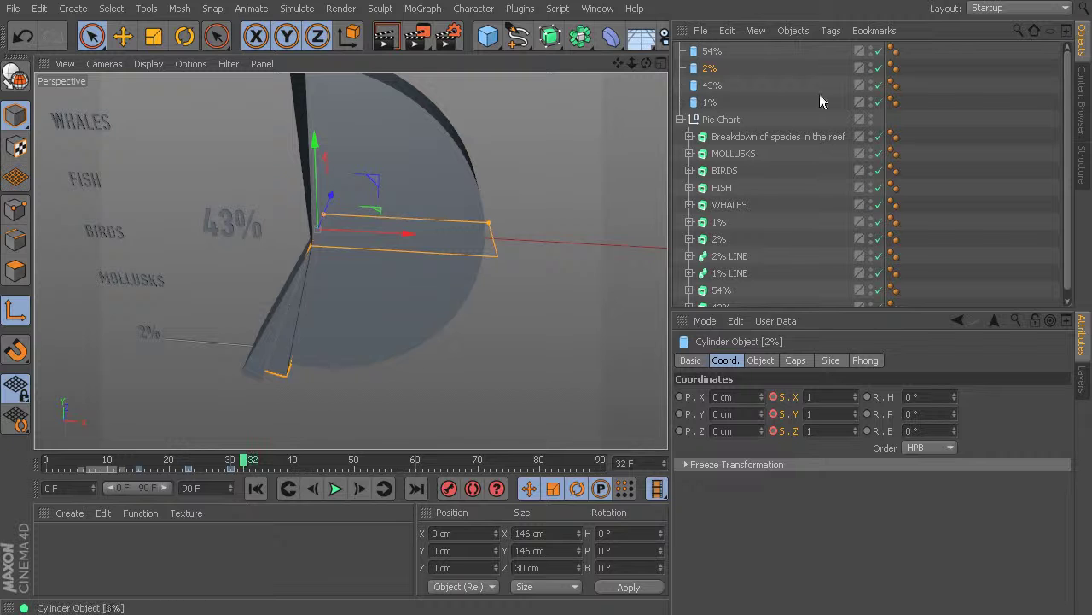
Step: Keyframe the 43% cylinder's X, Y and Z scale at 1 on frame 38
left_click(714, 87)
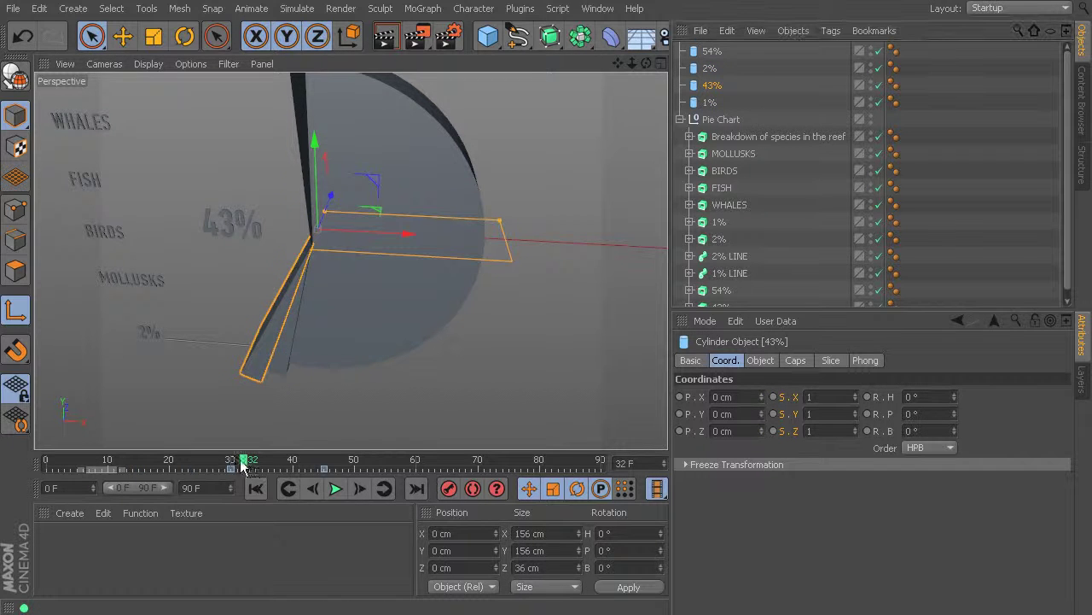
left_click(362, 488)
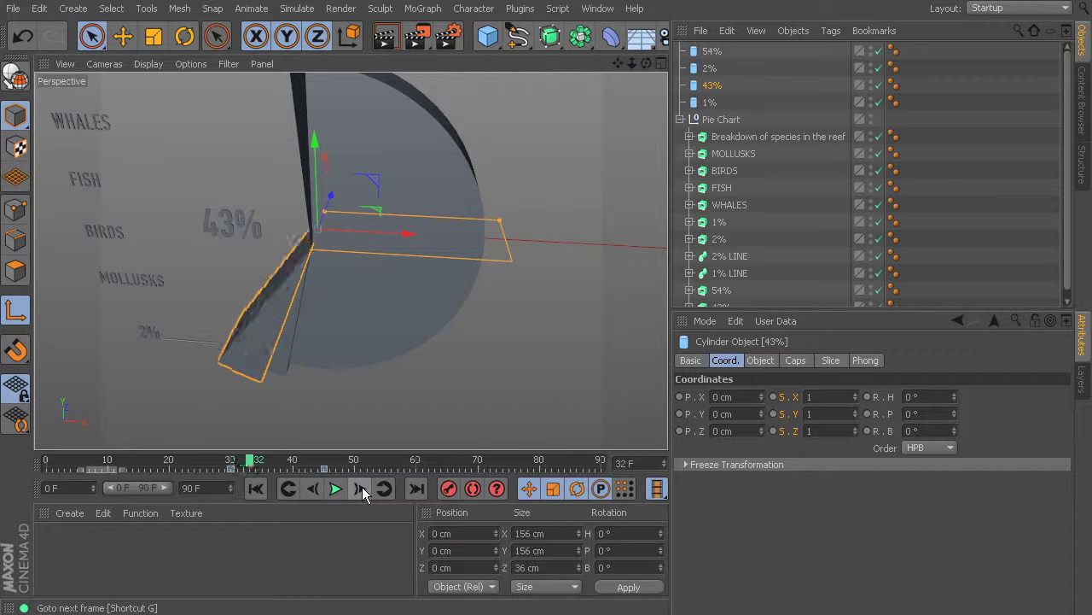
left_click(362, 489)
left_click(361, 488)
left_click(362, 489)
left_click(362, 488)
left_click(362, 488)
left_click(362, 488)
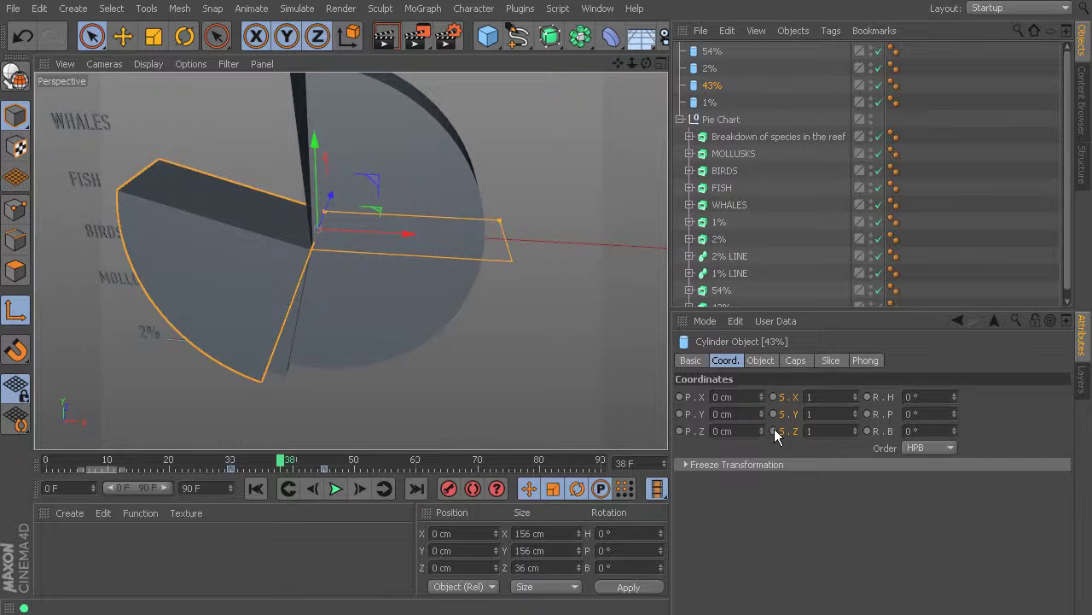
left_click(773, 397)
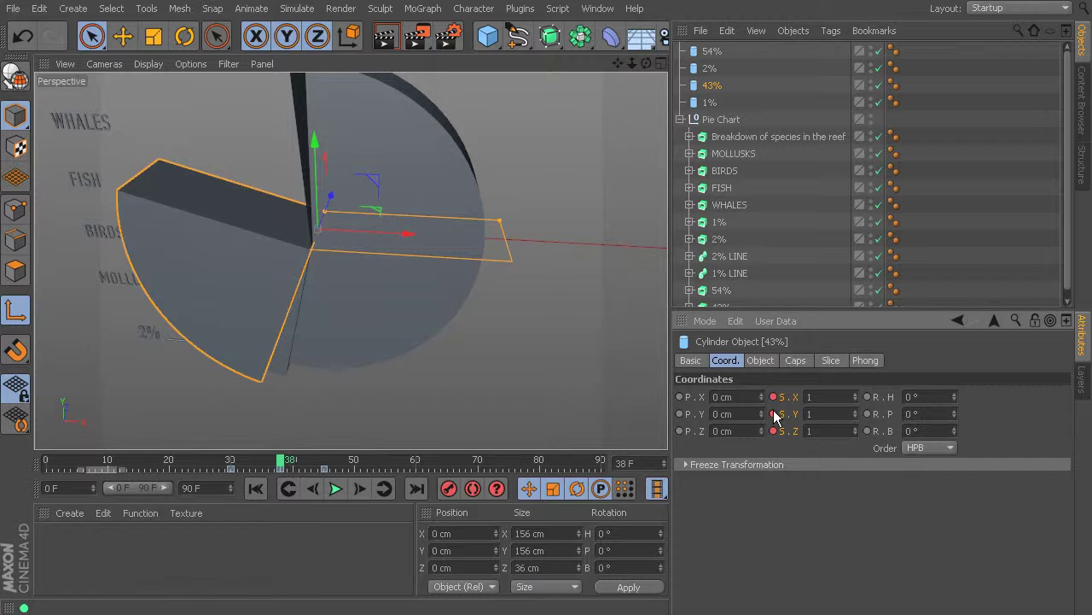
Step: At frame 30, set the 43% cylinder's X, Y and Z scale to 0 and keyframe all three
left_click(223, 468)
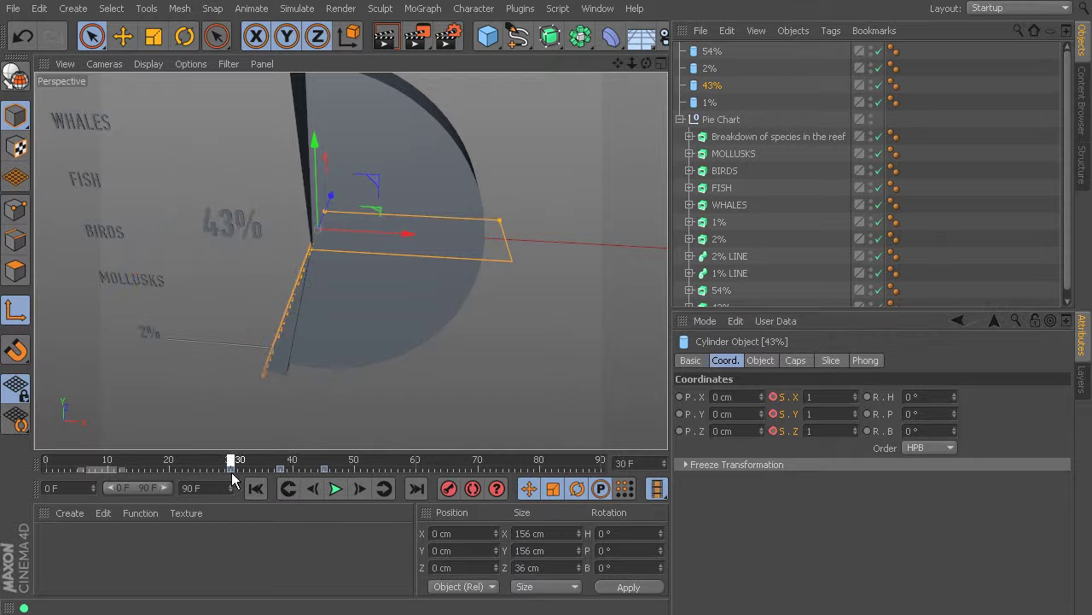
double_click(809, 397)
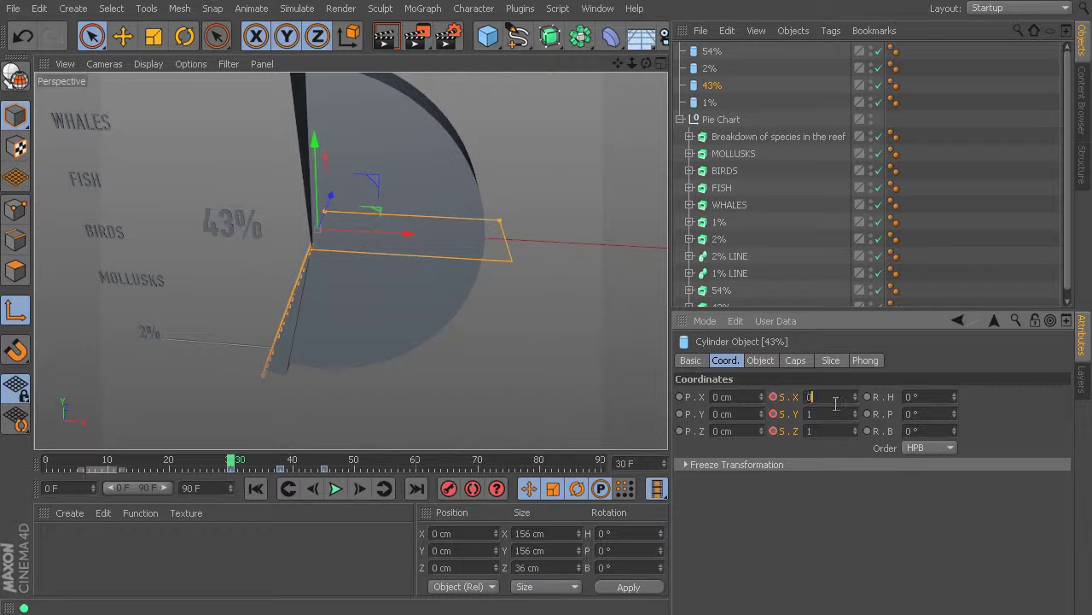
type("0")
key("Tab")
type("0")
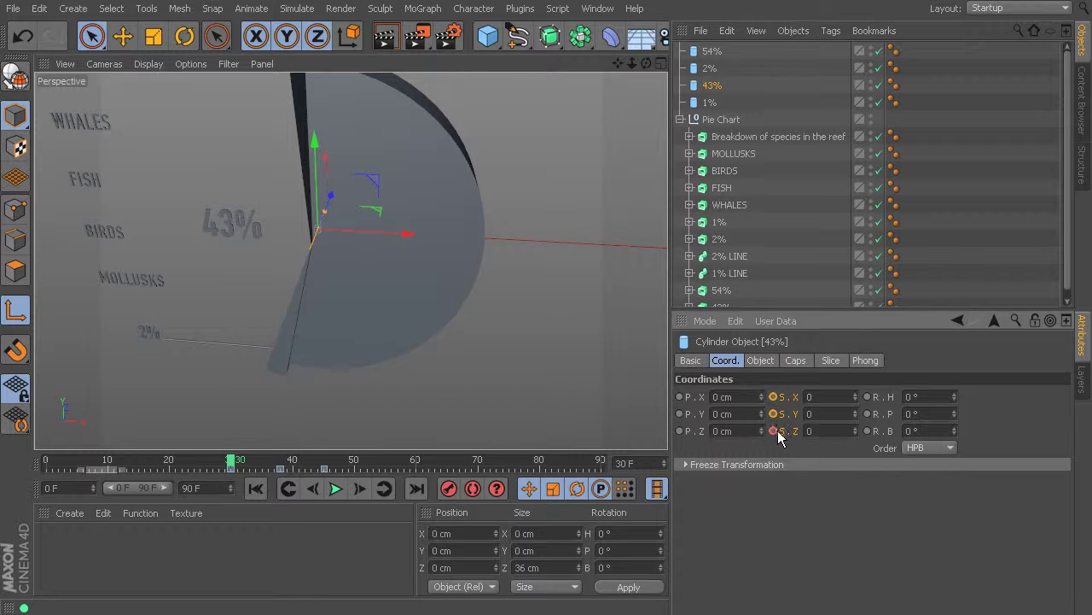
left_click(774, 431)
Step: Keyframe the 1% cylinder's X, Y and Z scale at 1 on frame 53
left_click_drag(250, 461, 318, 465)
left_click(710, 103)
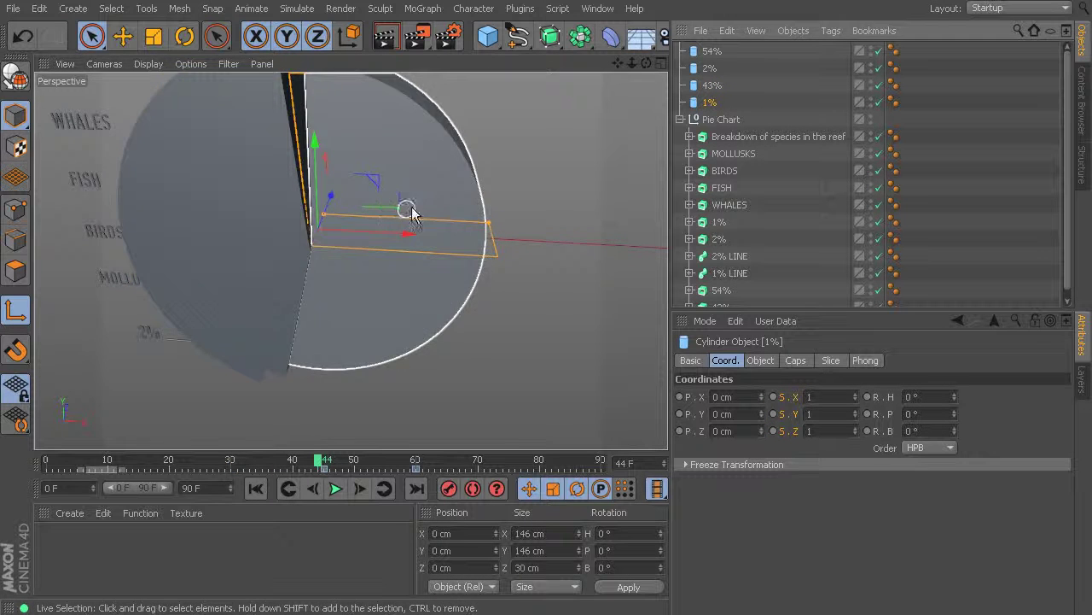
left_click_drag(409, 213, 501, 305, "alt")
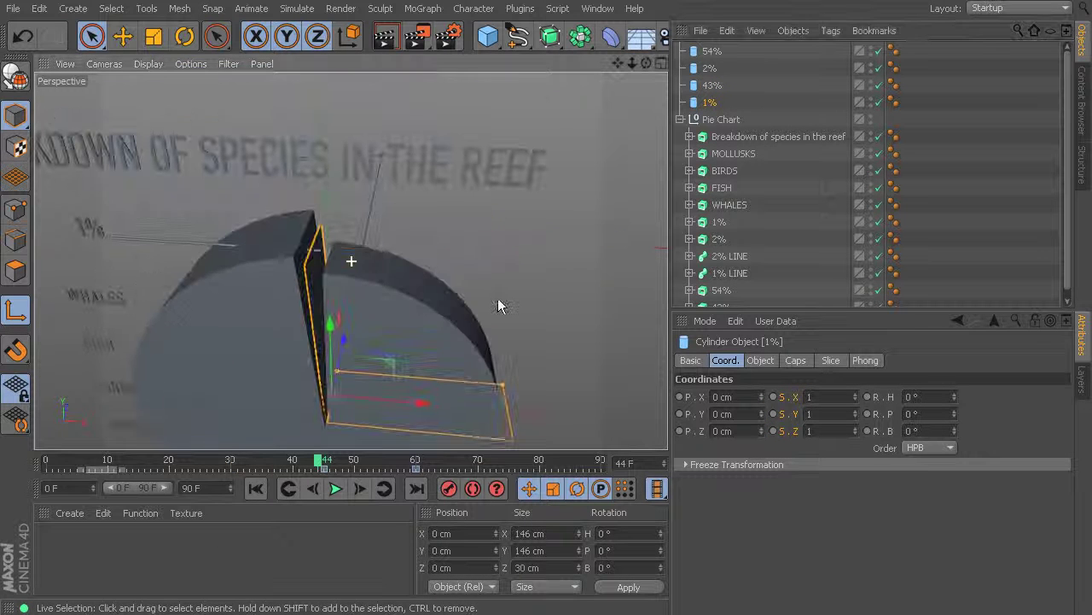
left_click(323, 466)
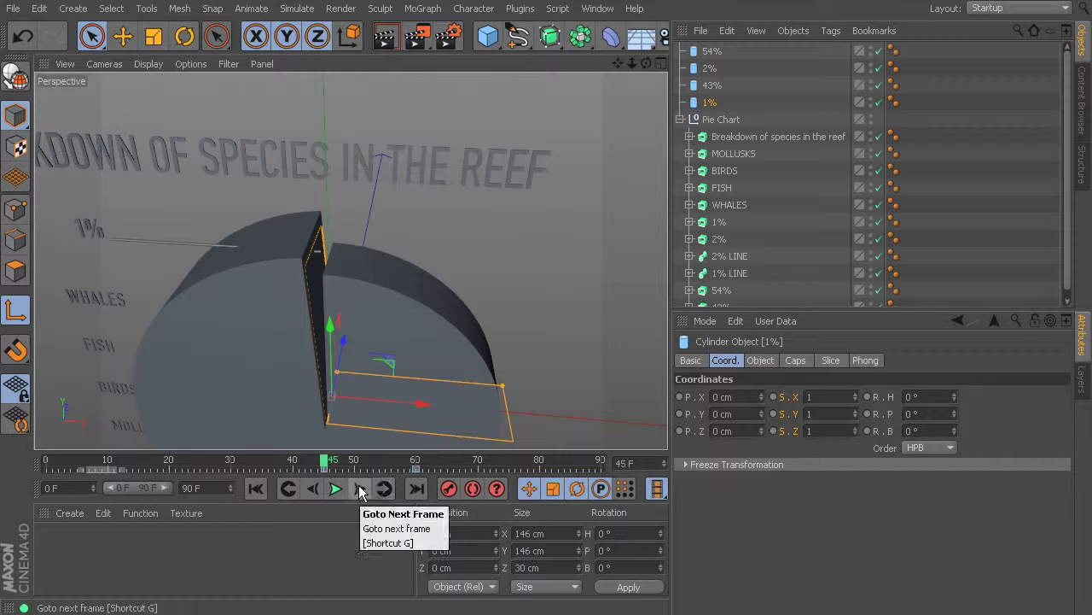
left_click(360, 489)
left_click(360, 489)
left_click(360, 489)
left_click(359, 490)
left_click(359, 489)
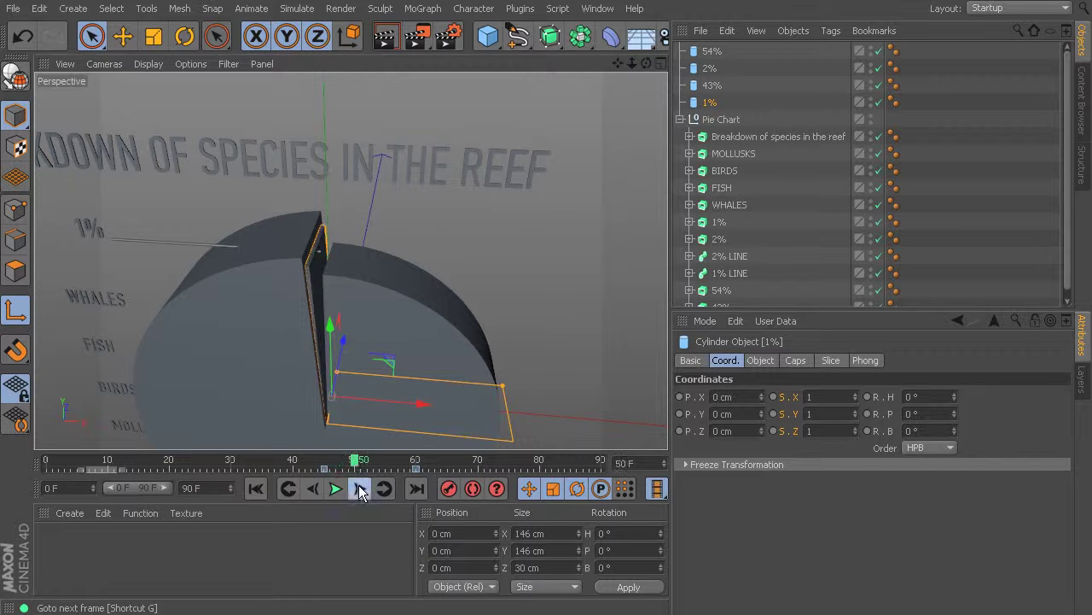
left_click(359, 489)
left_click(359, 489)
left_click(359, 489)
left_click(774, 398, "ctrl")
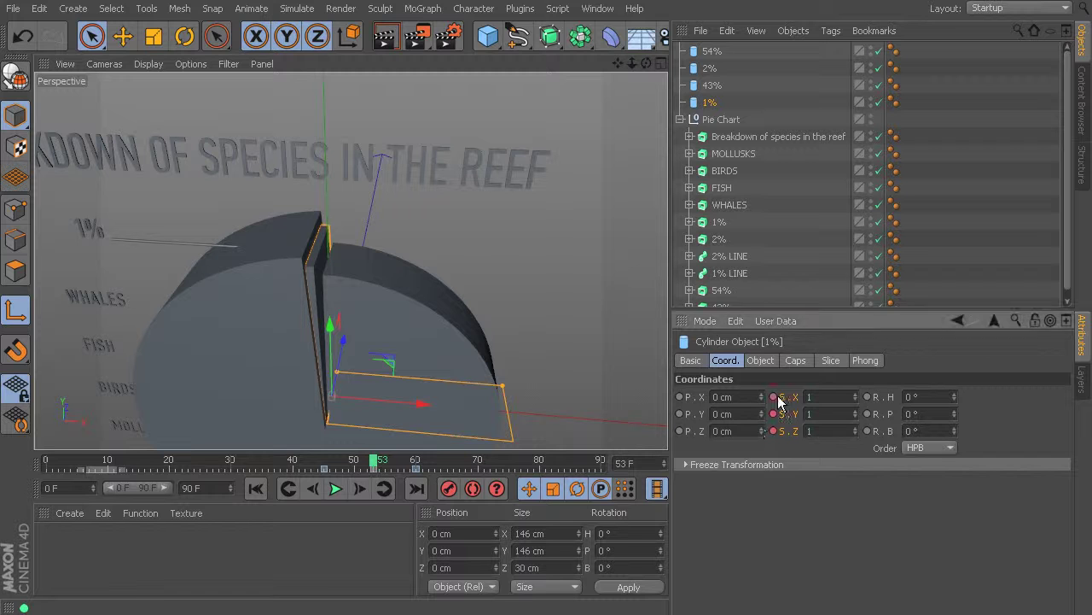
Step: At frame 45, set the 1% cylinder's X, Y and Z scale to 0 and keyframe all three
left_click(316, 468)
left_click(325, 469)
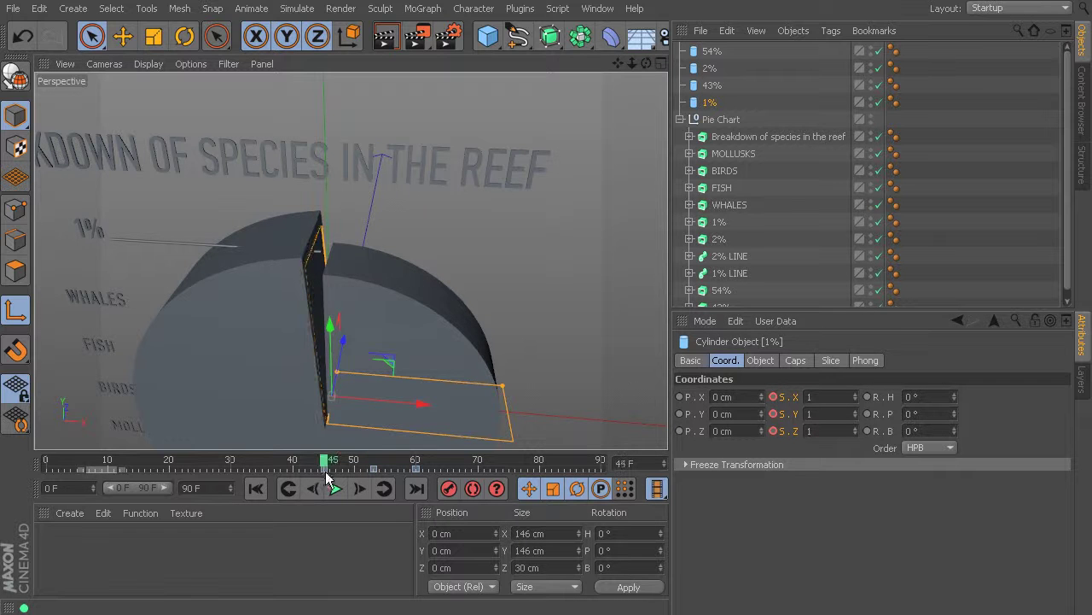
double_click(811, 396)
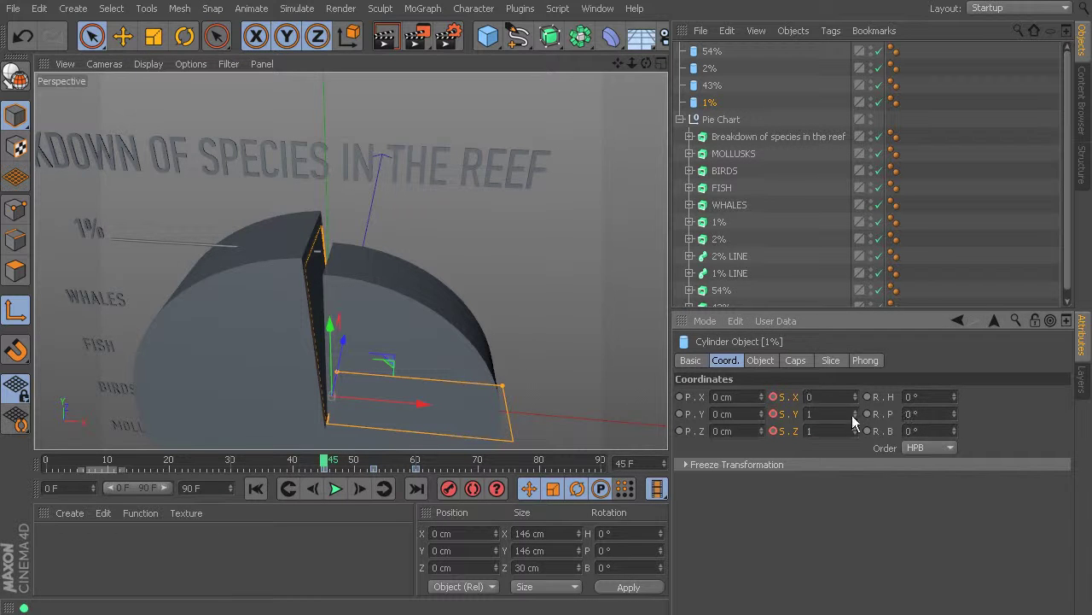
key("Tab")
type("0")
key("Tab")
left_click(772, 431)
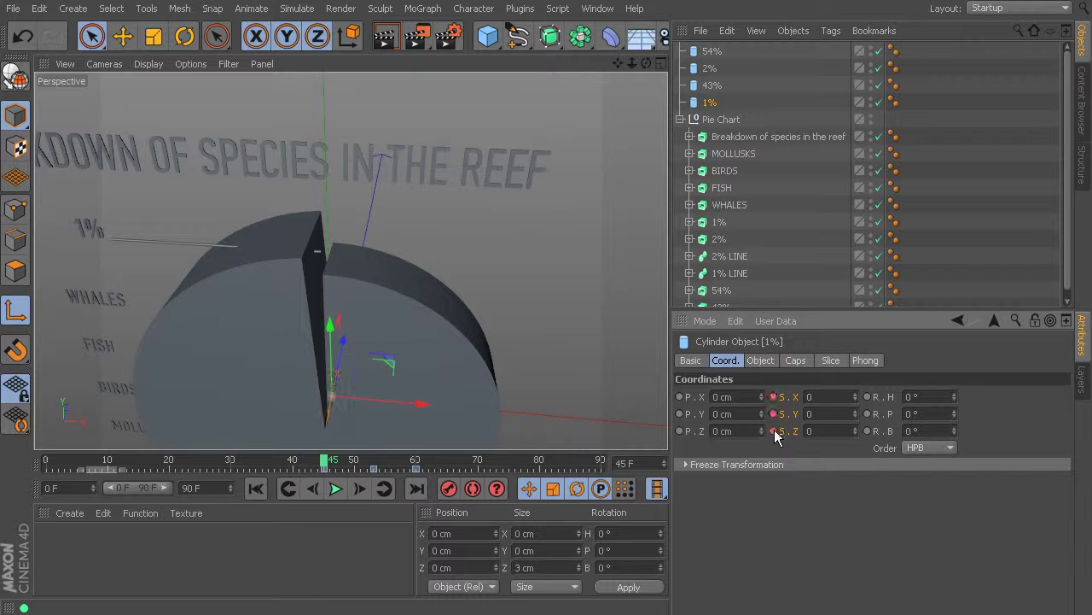
Step: Scrub back and forth between frames 0 and 71 from the front to review the growth of all four pie slices
left_click_drag(333, 465, 13, 498)
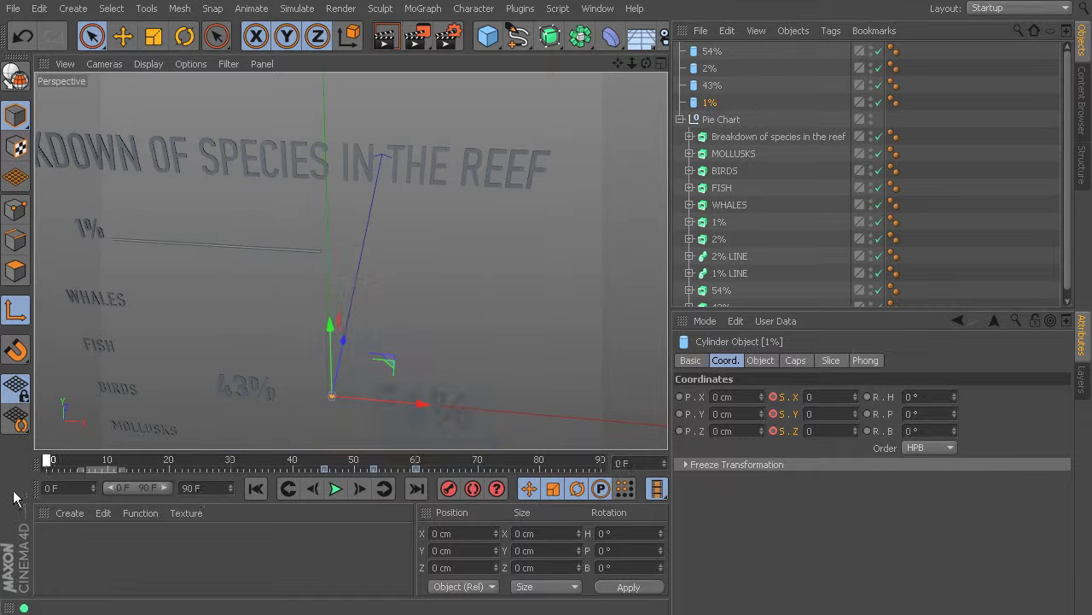
left_click_drag(429, 312, 524, 190, "alt")
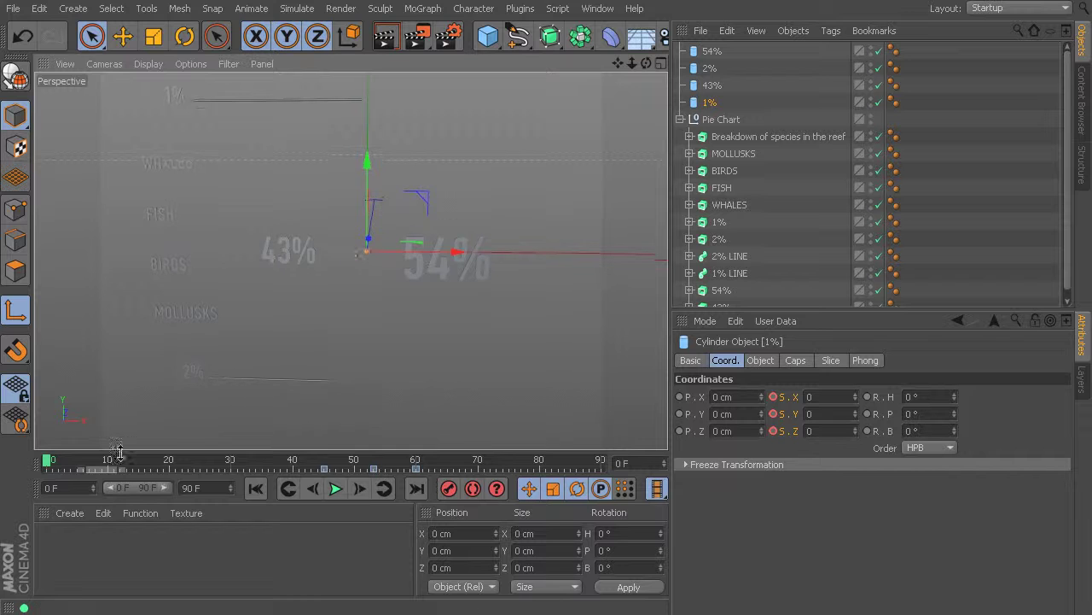
left_click_drag(49, 465, 489, 587)
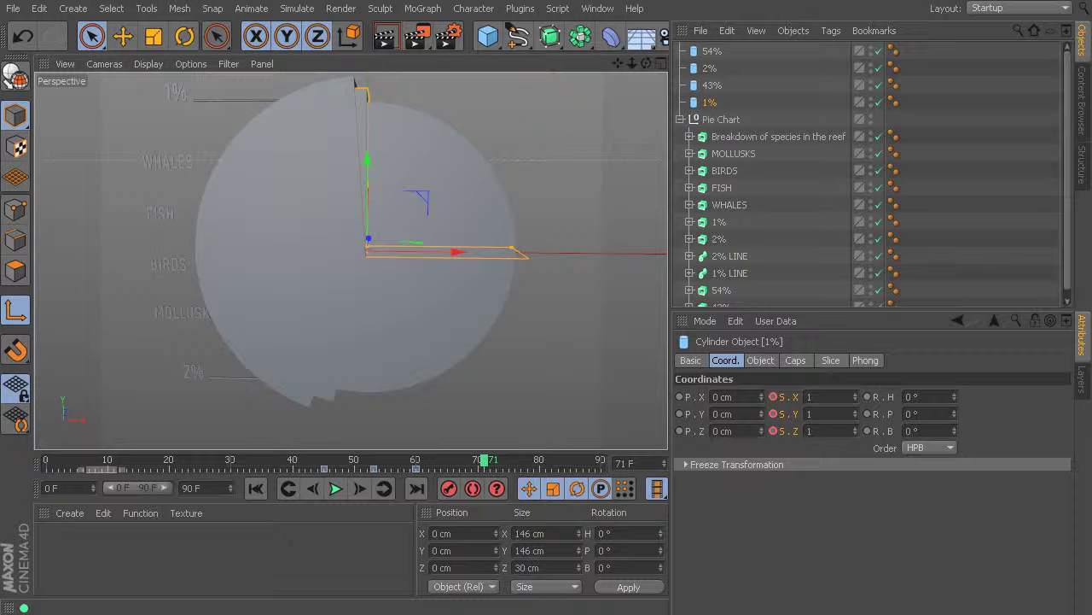
left_click_drag(487, 461, 258, 461)
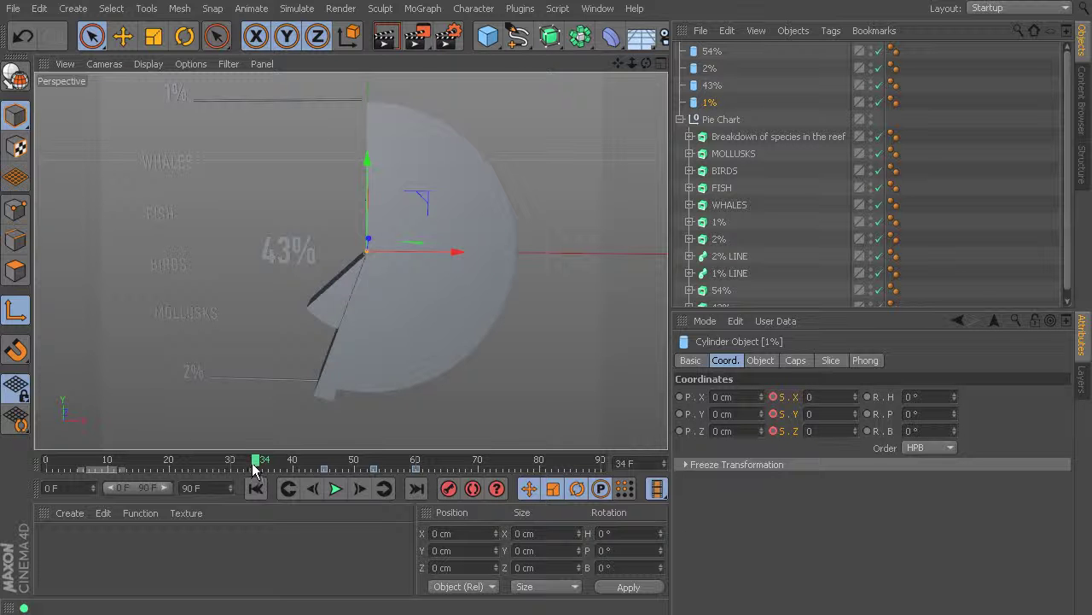
left_click_drag(254, 465, 138, 462)
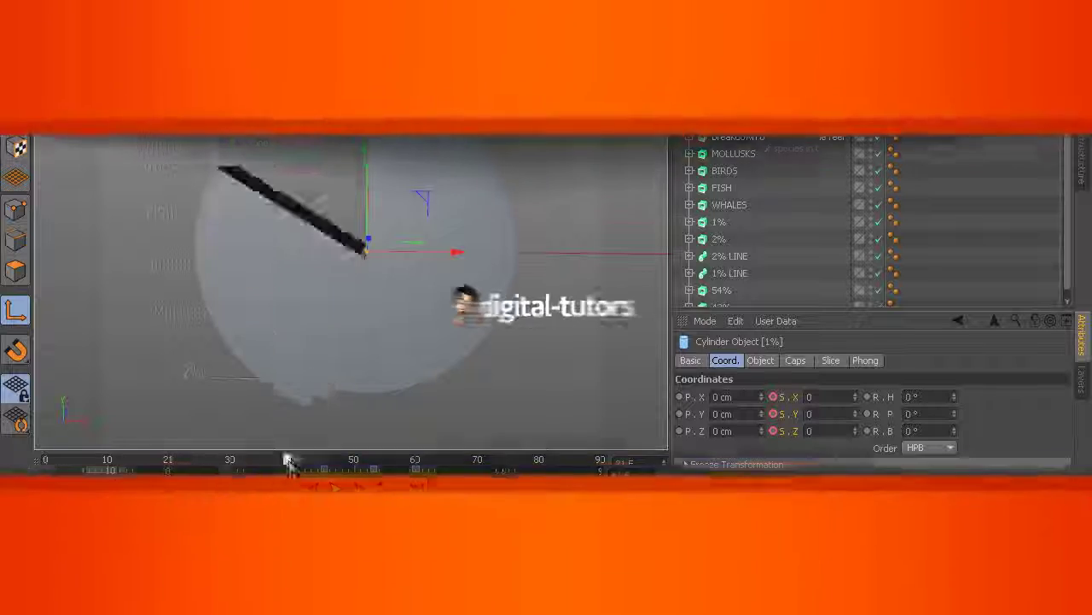